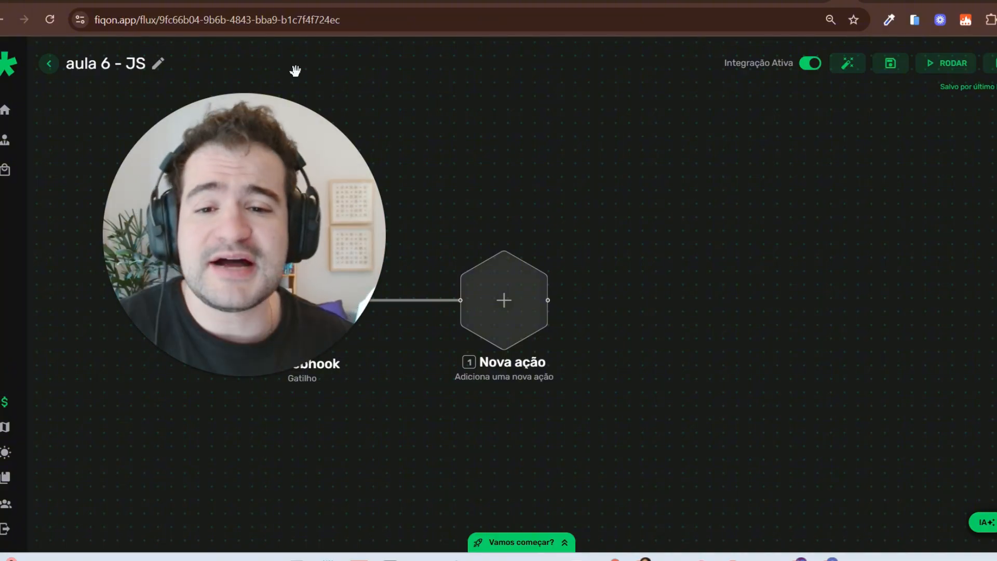
# Step: Add a Javascript component as the first action after the Webhook trigger
pyautogui.moveTo(284, 350)
pyautogui.click(222, 378)
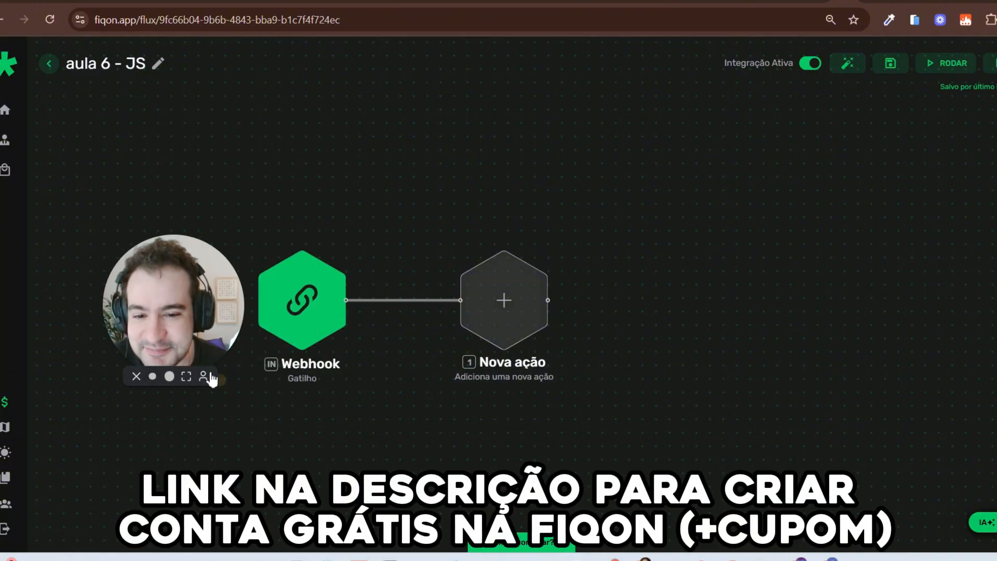
pyautogui.moveTo(178, 340); pyautogui.dragTo(558, 170)
pyautogui.scroll(2, 395, 294)
pyautogui.moveTo(379, 319); pyautogui.dragTo(363, 383)
pyautogui.moveTo(341, 318); pyautogui.dragTo(314, 287)
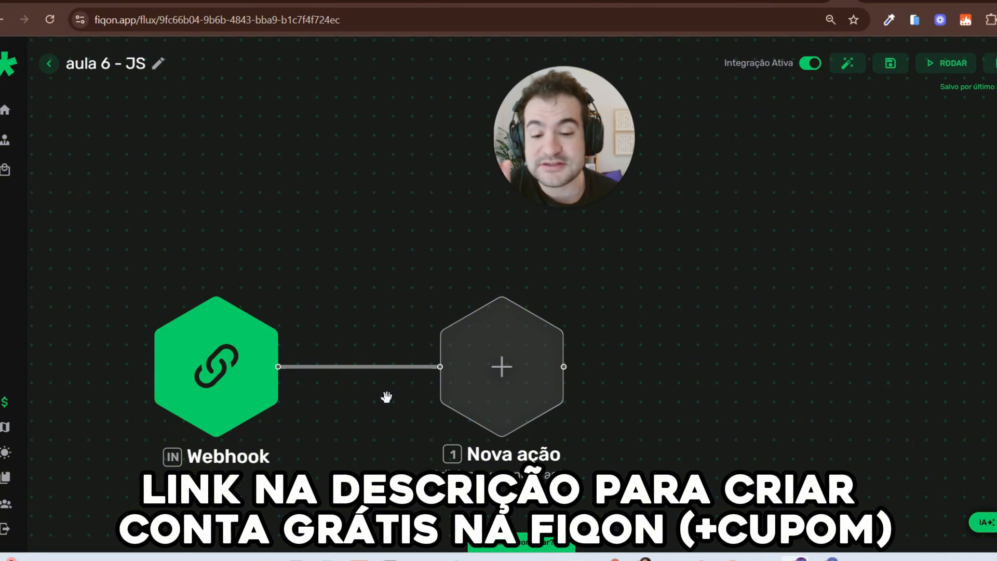
pyautogui.click(507, 408)
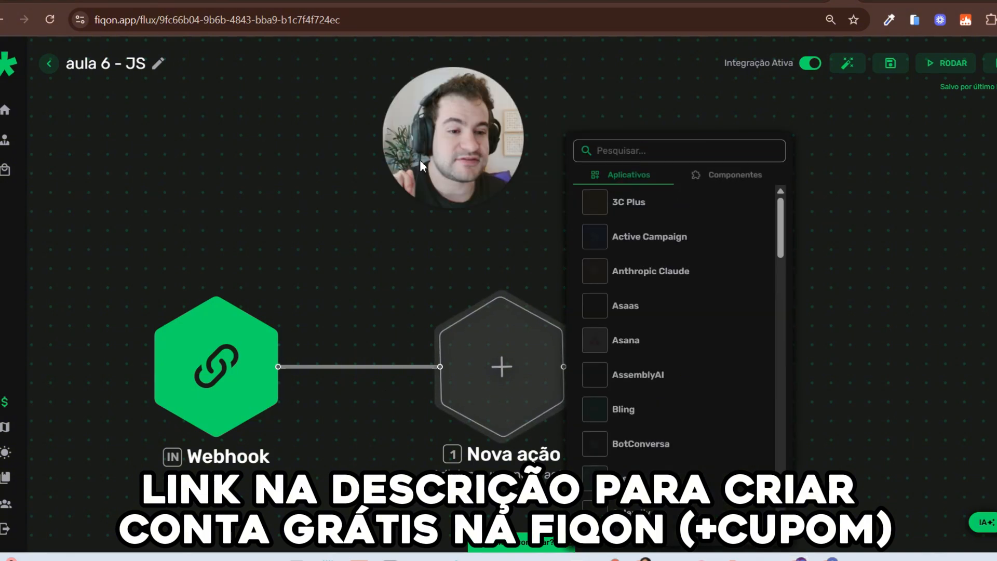
pyautogui.click(723, 176)
pyautogui.click(691, 441)
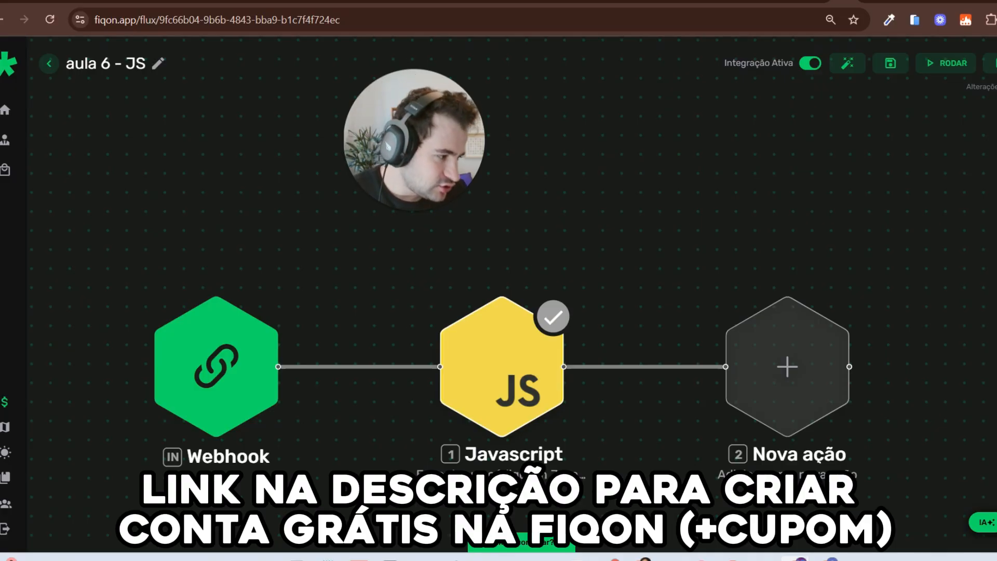
# Step: In the Javascript node's script, overwrite 'hello world' with 'minha palavra'
pyautogui.click(538, 376)
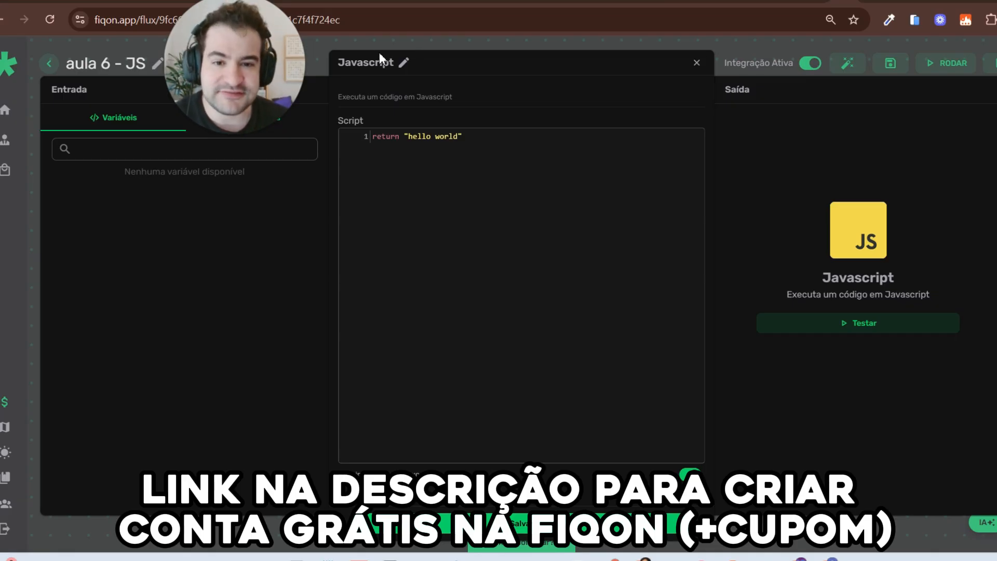
pyautogui.click(488, 143)
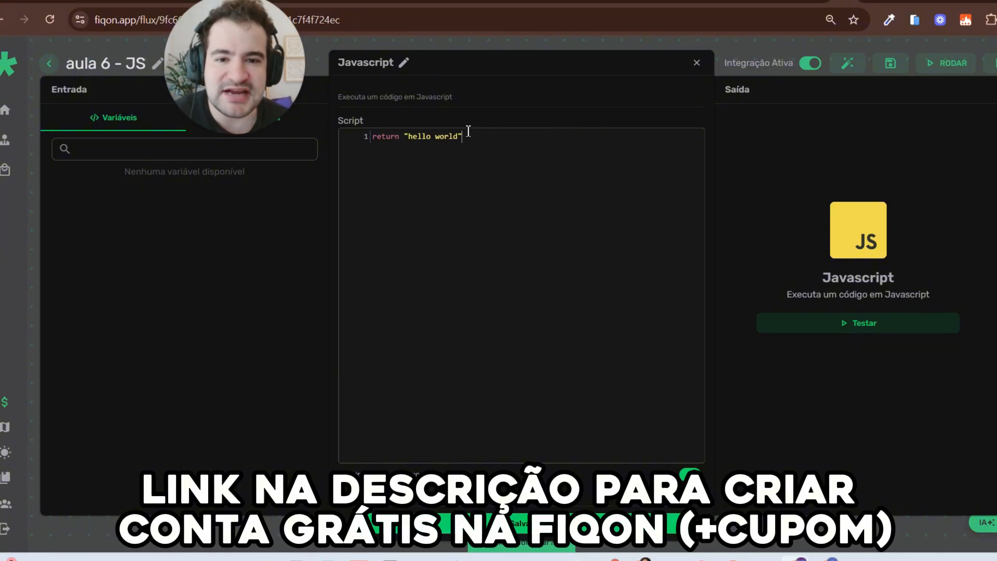
pyautogui.hotkey('ctrl', '+')
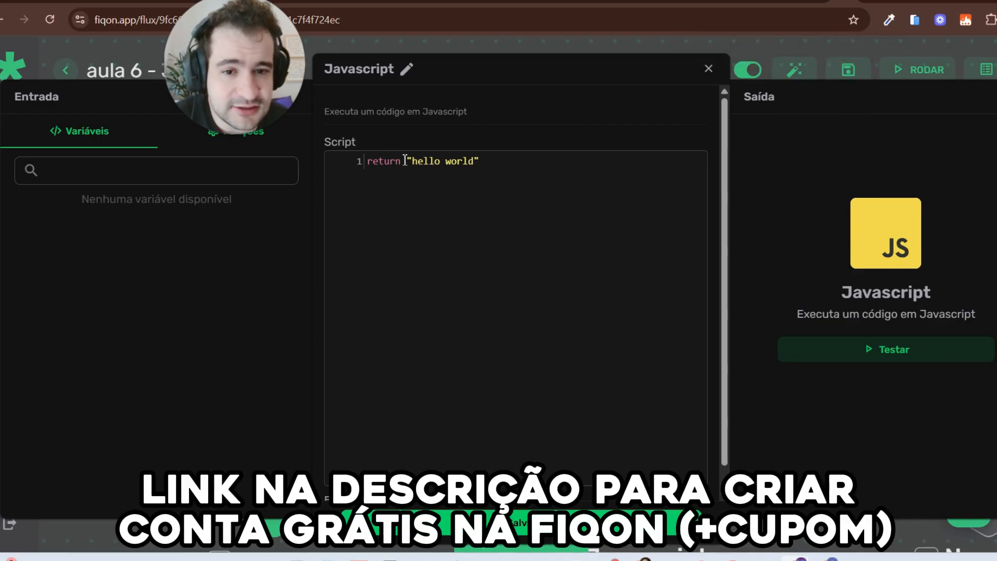
pyautogui.moveTo(410, 161); pyautogui.dragTo(479, 161)
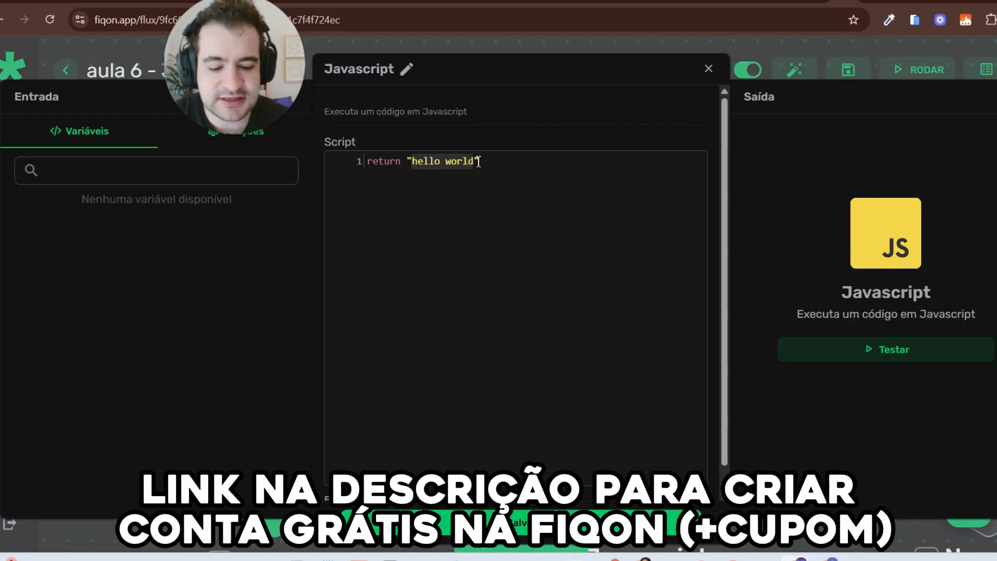
pyautogui.write('minha palvra')
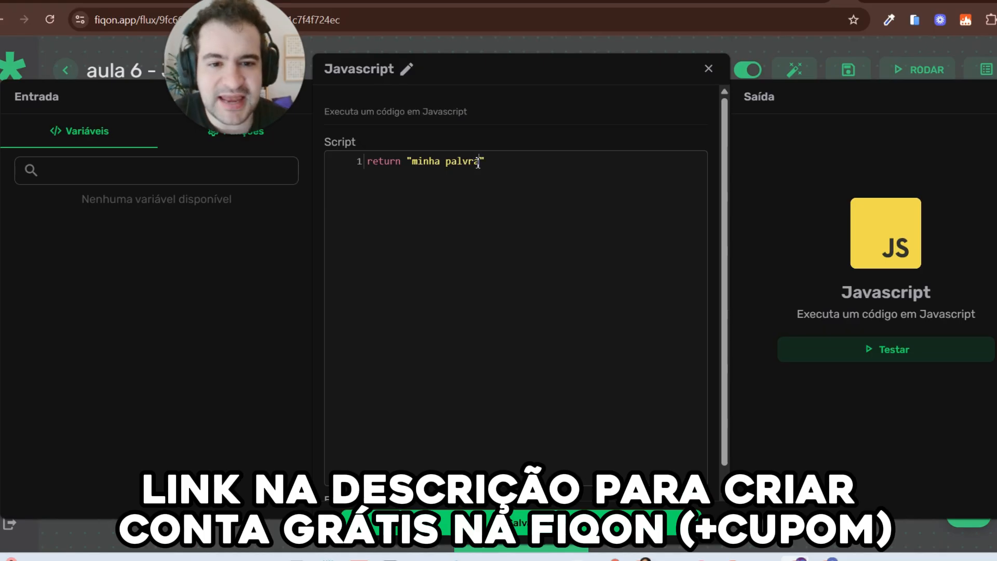
pyautogui.press('BackSpace')
pyautogui.press('BackSpace')
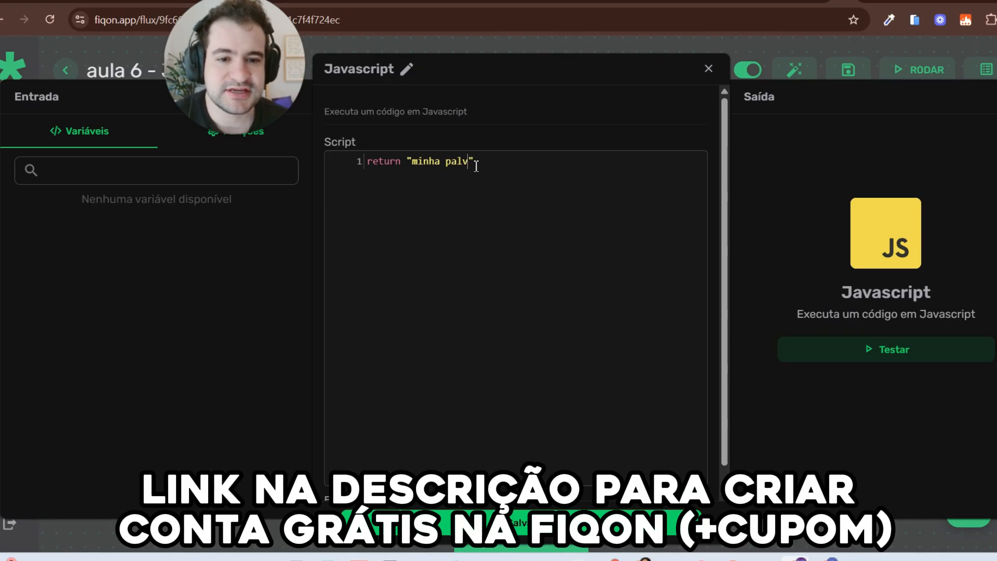
pyautogui.press('BackSpace')
# Step: Finish the word 'palavra', test the script for output 'minha palavra', and close the editor
pyautogui.write('avra')
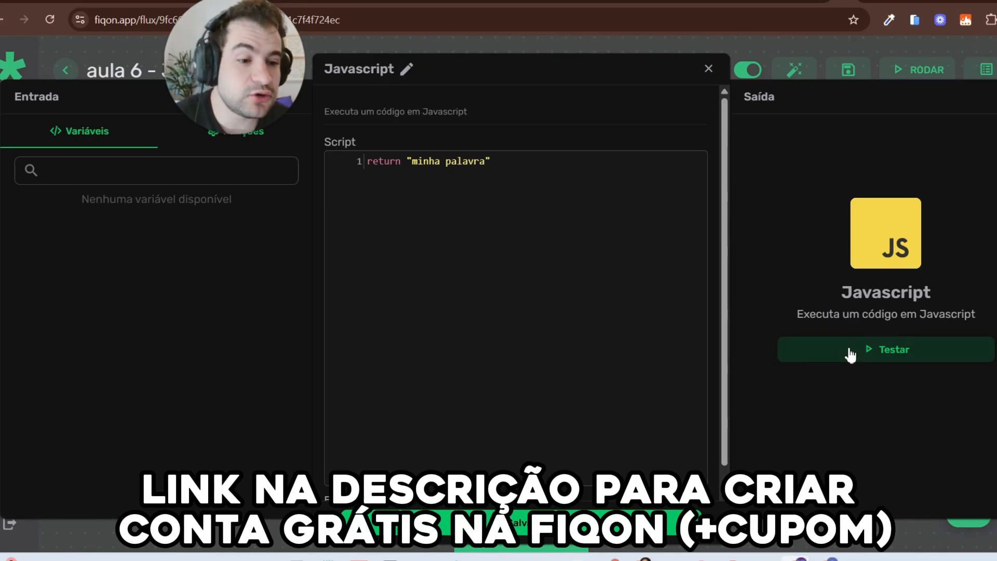
pyautogui.click(850, 355)
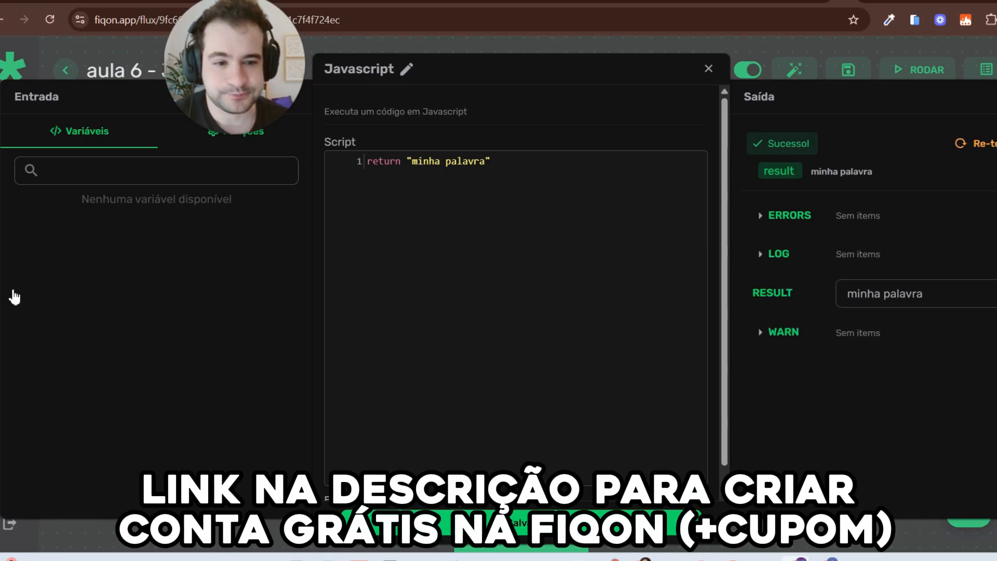
pyautogui.click(734, 230)
pyautogui.moveTo(885, 157)
pyautogui.mouseDown()
pyautogui.moveTo(736, 144)
pyautogui.moveTo(834, 144)
pyautogui.mouseUp()
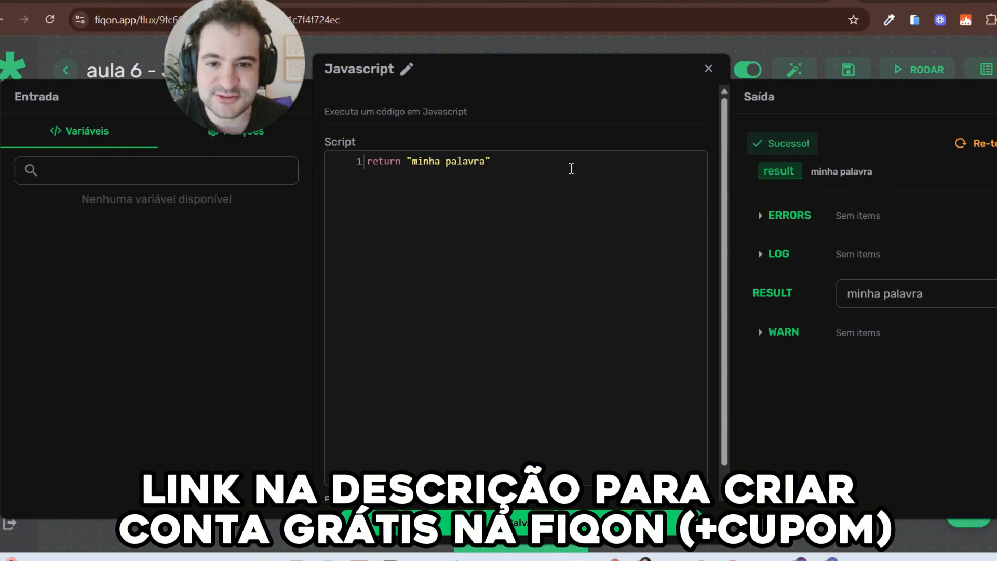
pyautogui.click(544, 172)
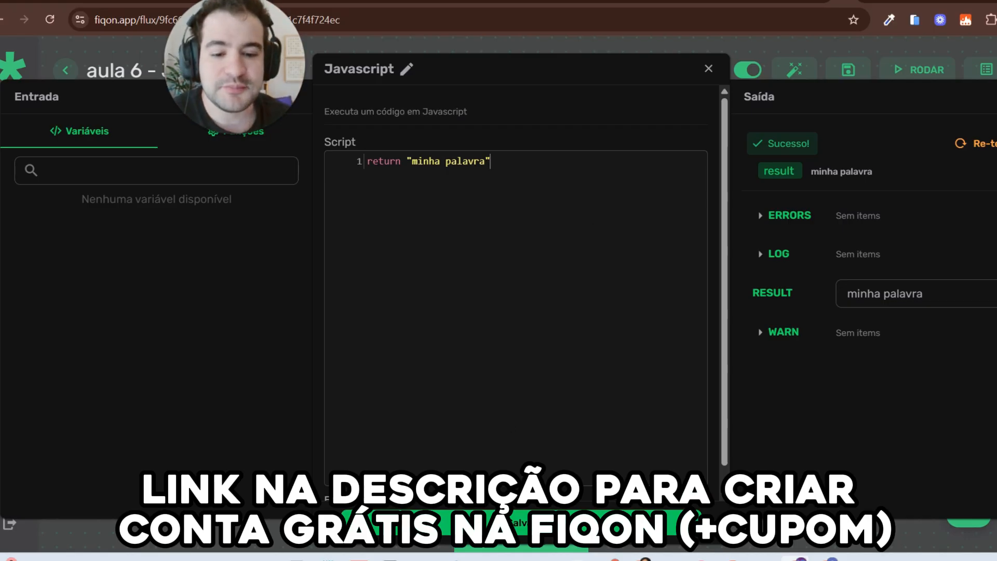
pyautogui.click(521, 522)
pyautogui.moveTo(519, 399); pyautogui.dragTo(484, 378)
# Step: Insert a Definir variáveis step between Webhook and Javascript and name the variable TEXTO MINUSCULO
pyautogui.click(543, 291)
pyautogui.click(485, 318)
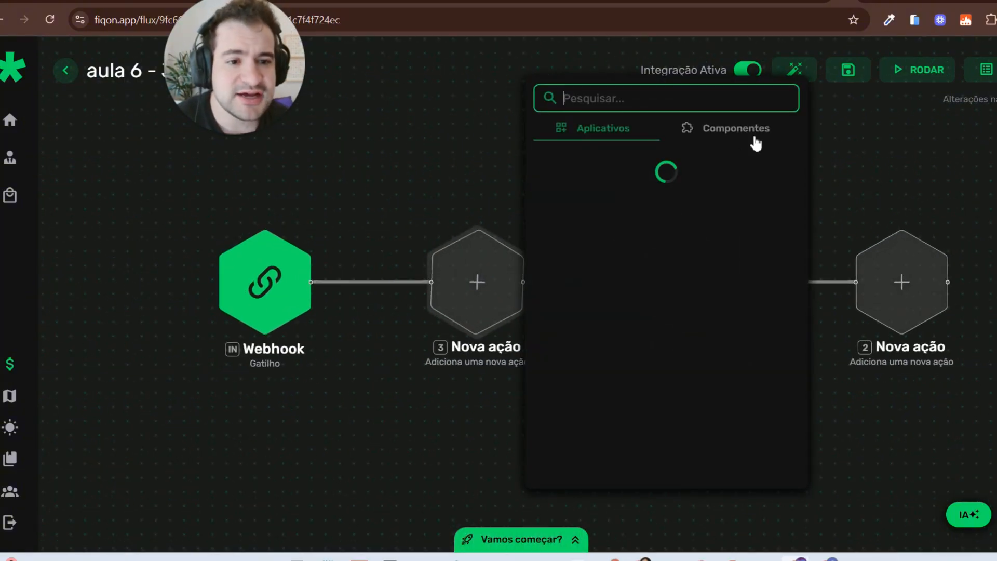
pyautogui.click(732, 131)
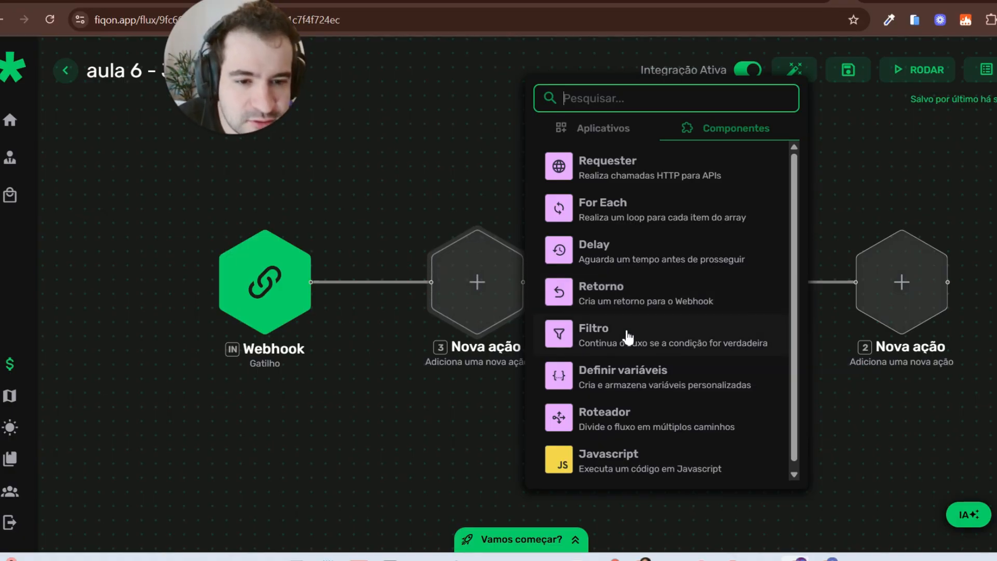
pyautogui.click(631, 370)
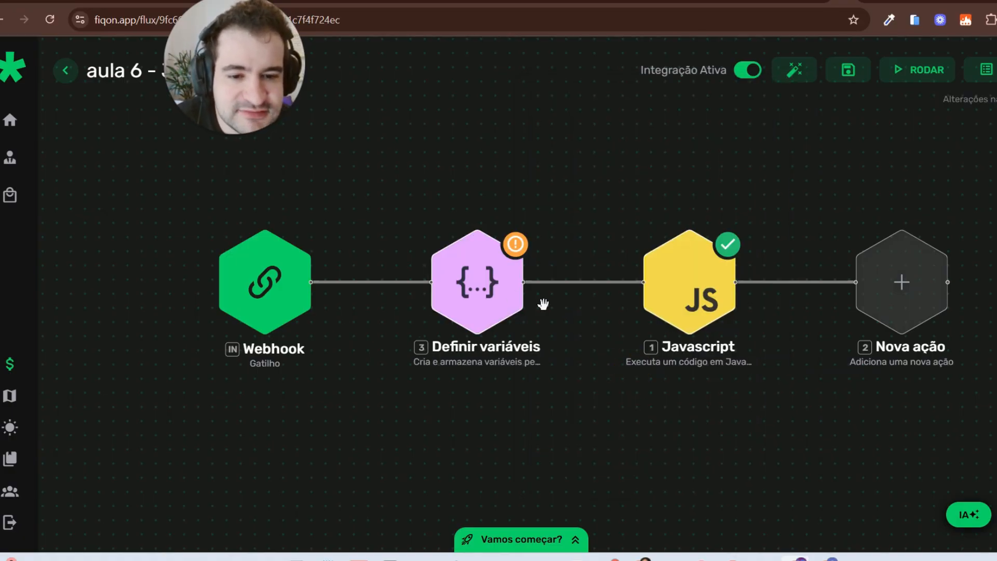
pyautogui.click(608, 296)
pyautogui.click(444, 195)
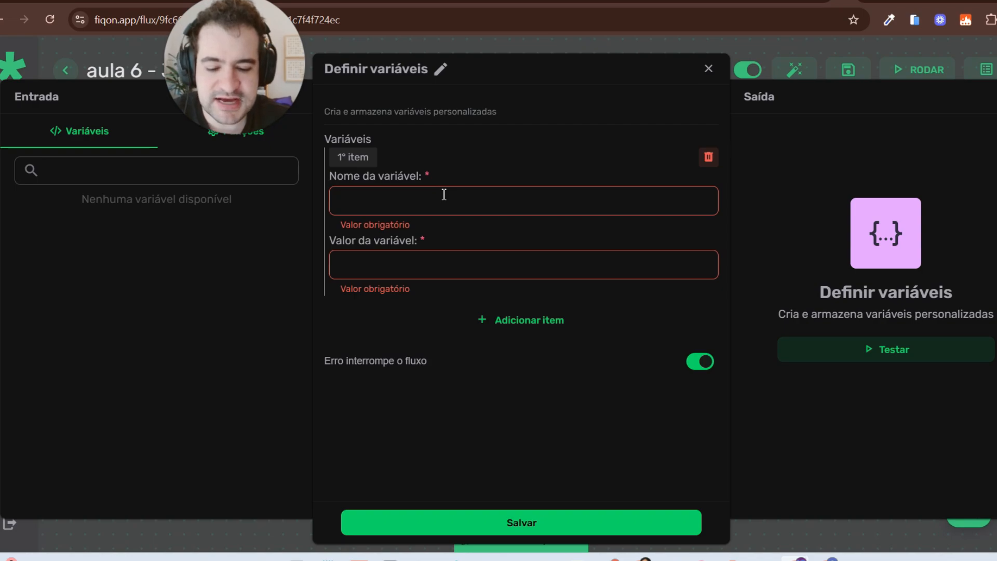
pyautogui.write('TEXTO M')
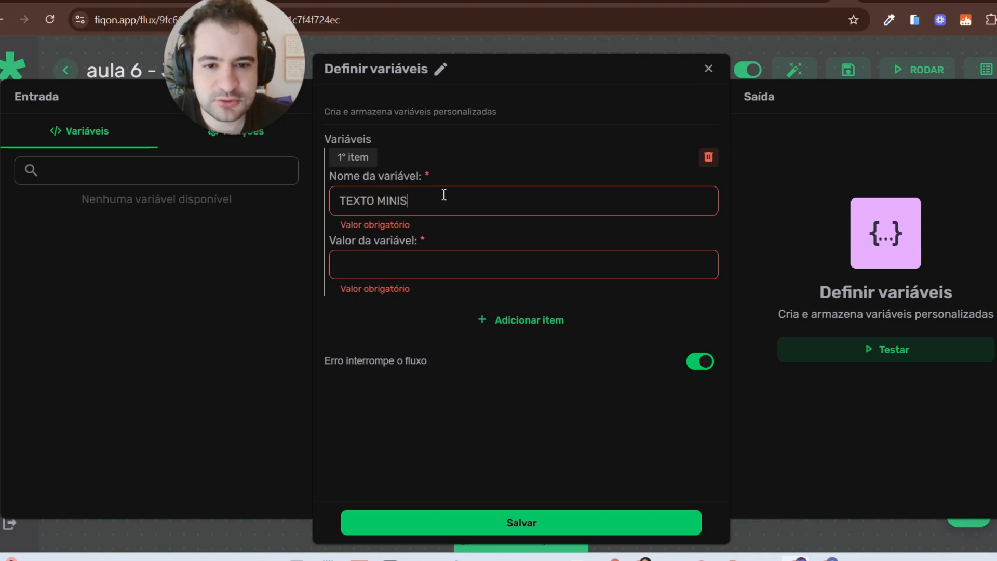
pyautogui.write('INIS')
pyautogui.press('BackSpace')
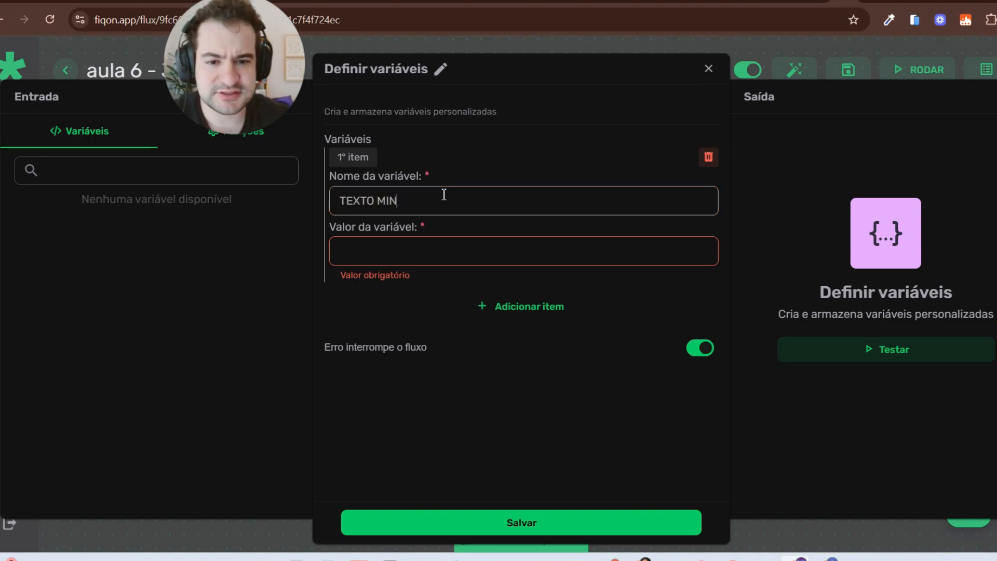
# Step: Set the variable's value to 'oi gente, tem cupom da FiqOn na descrição', fixing typos
pyautogui.click(395, 244)
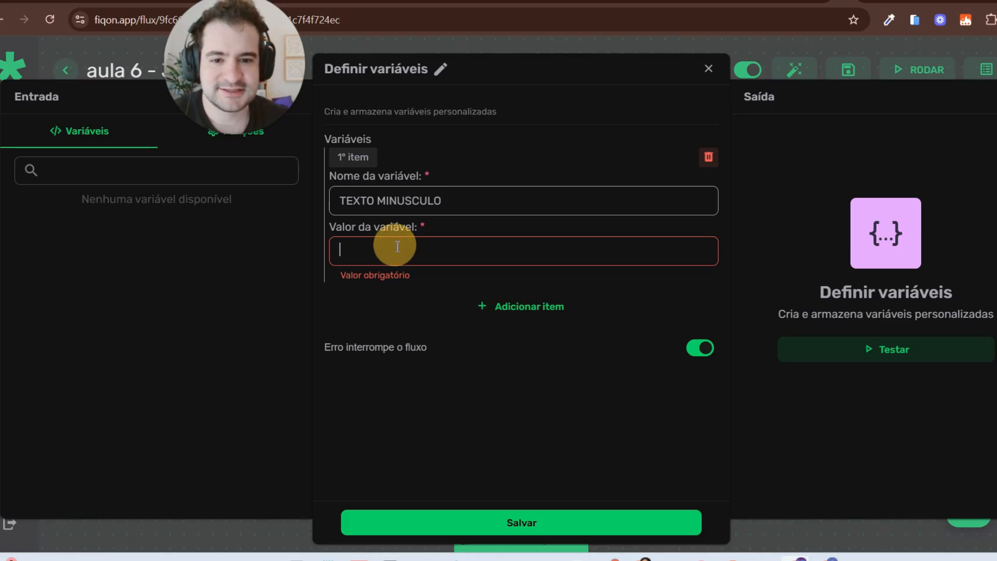
pyautogui.write('0I GENTE, TE')
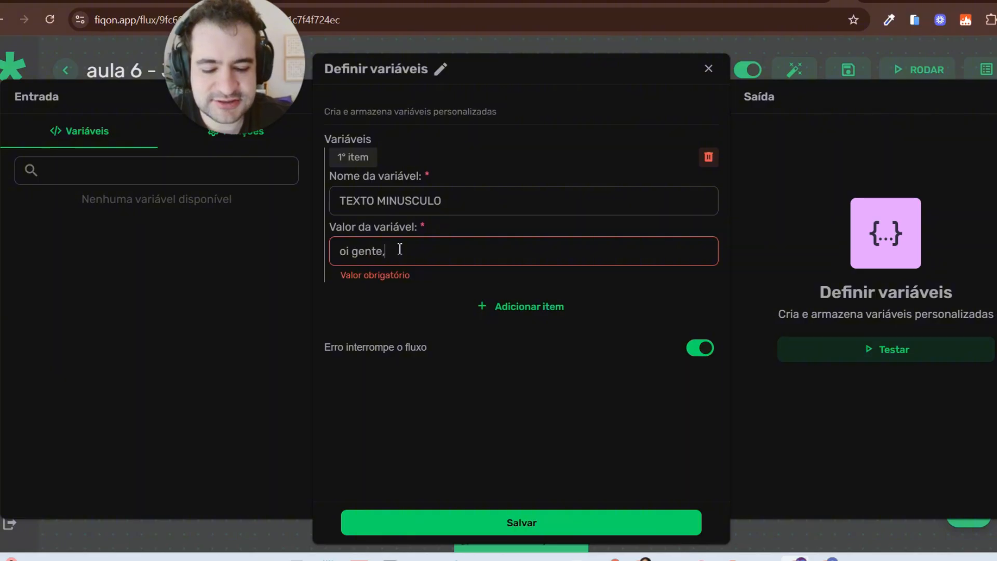
pyautogui.press('BackSpace')
pyautogui.press('BackSpace')
pyautogui.write('om da FiqOn na Descrição')
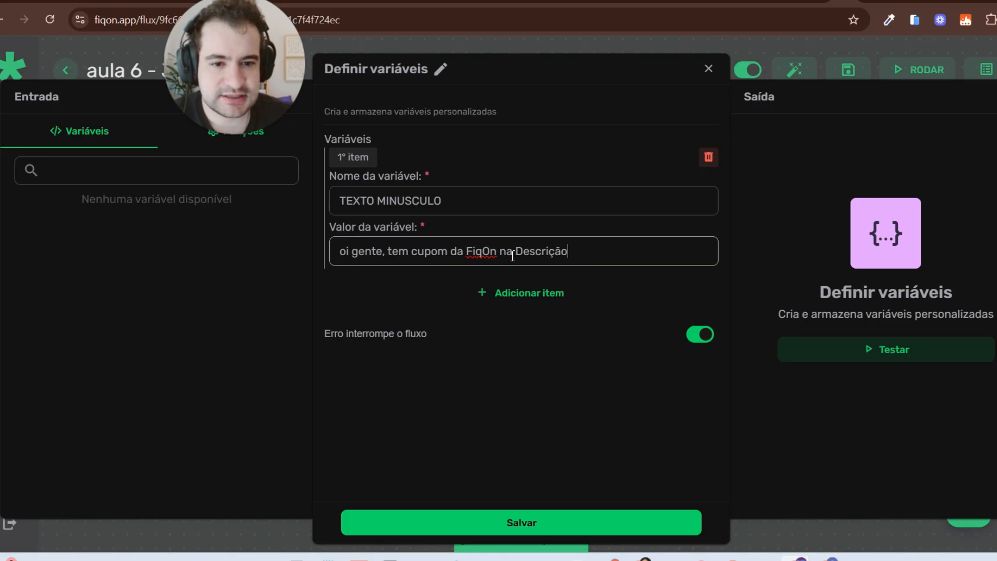
pyautogui.rightClick(530, 251)
pyautogui.click(507, 252)
pyautogui.click(523, 252)
pyautogui.press('BackSpace')
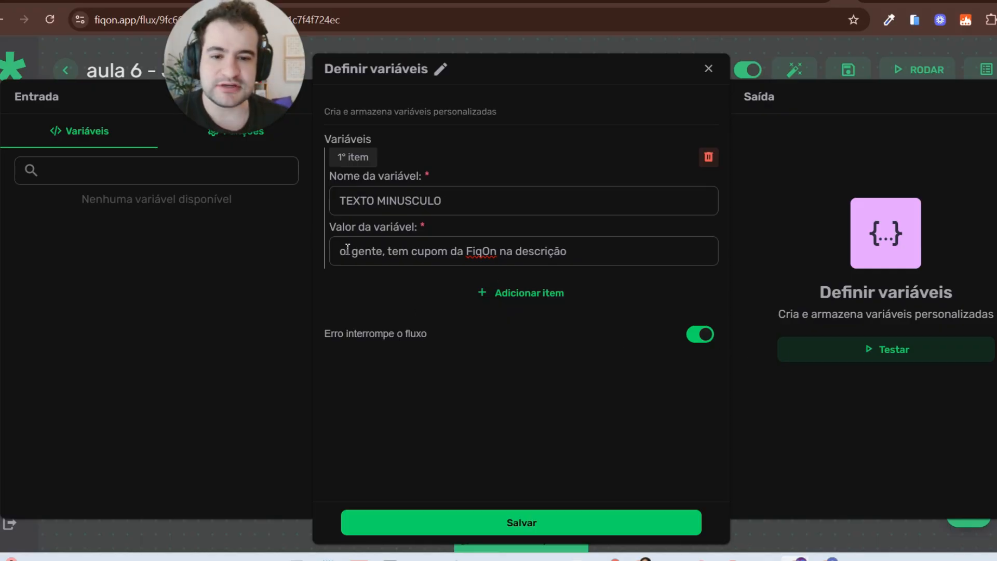
pyautogui.moveTo(348, 248); pyautogui.dragTo(745, 268)
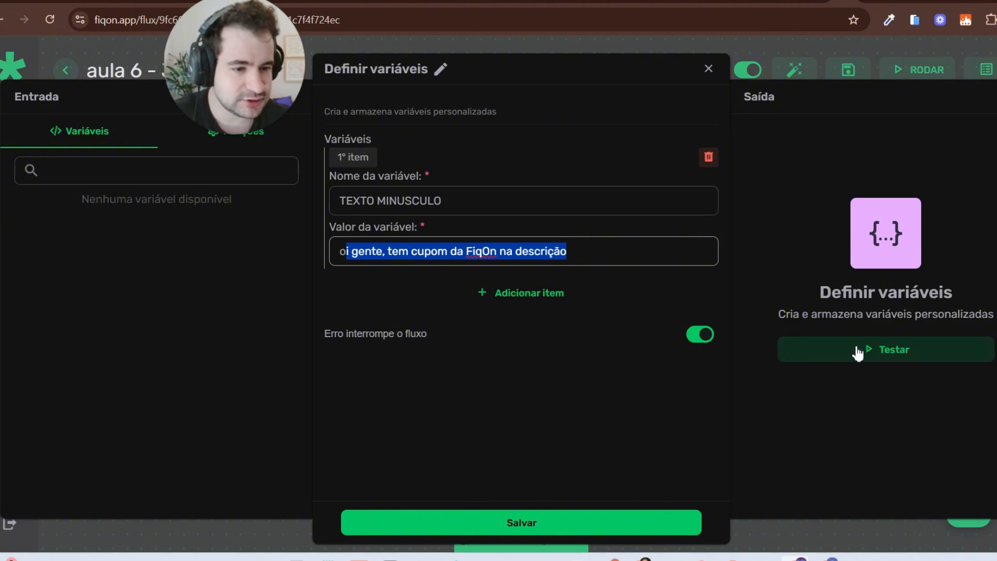
pyautogui.click(838, 349)
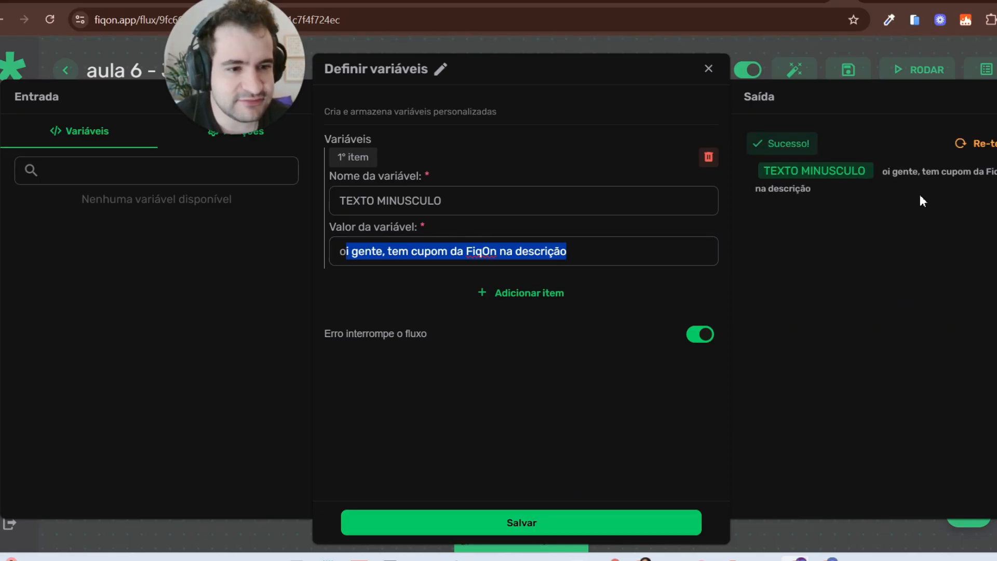
pyautogui.moveTo(446, 201); pyautogui.dragTo(385, 201)
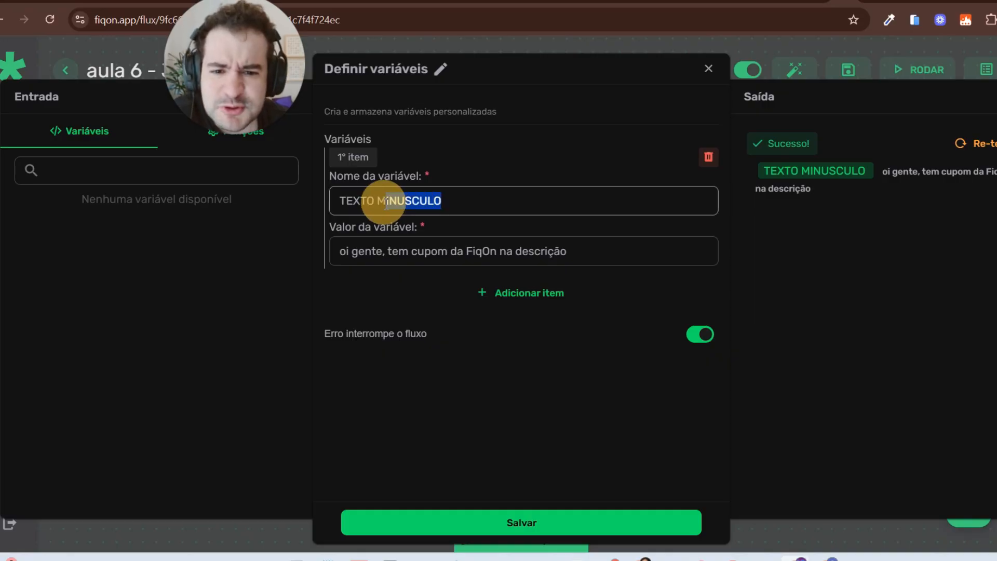
pyautogui.press('BackSpace')
pyautogui.press('BackSpace')
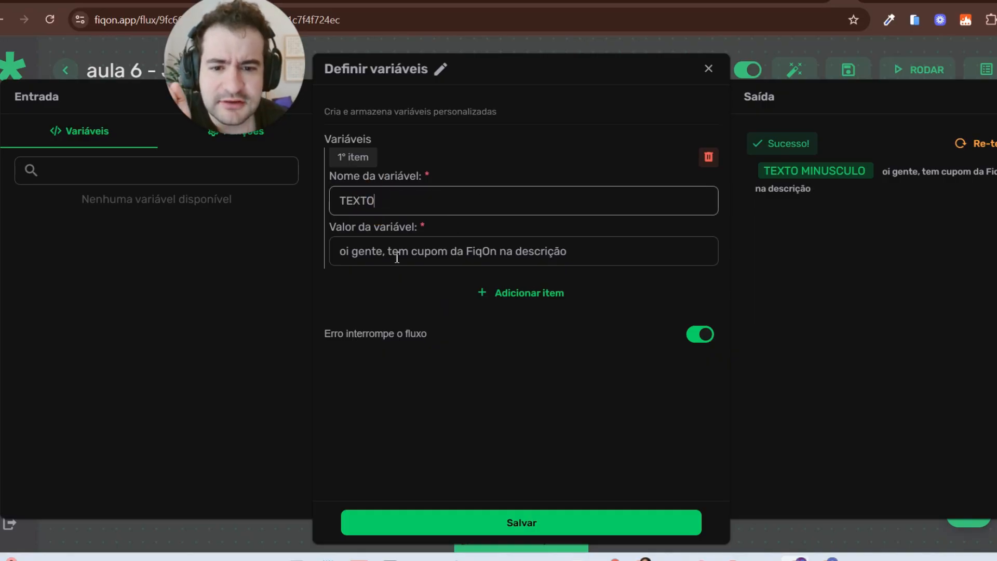
pyautogui.click(973, 144)
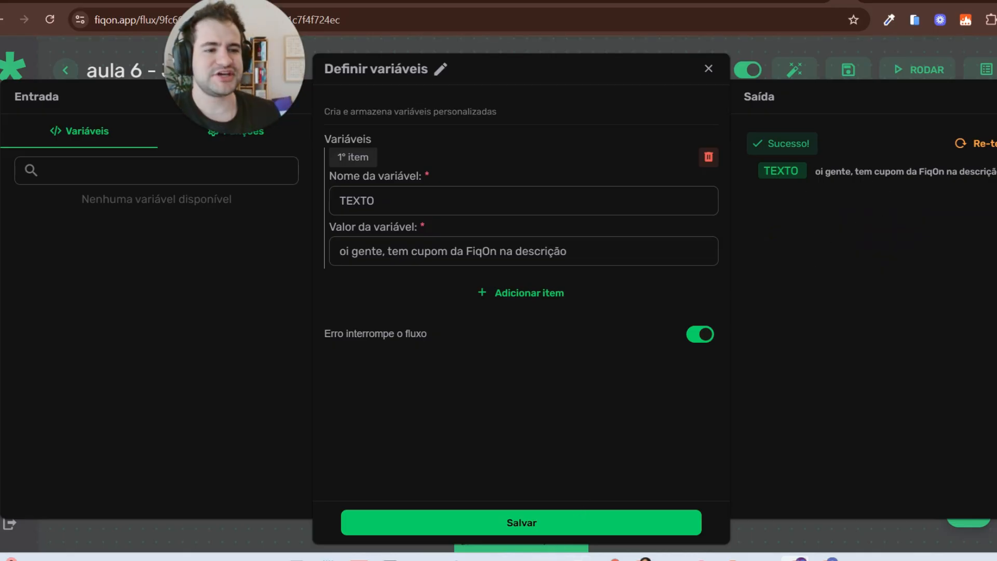
pyautogui.moveTo(515, 559)
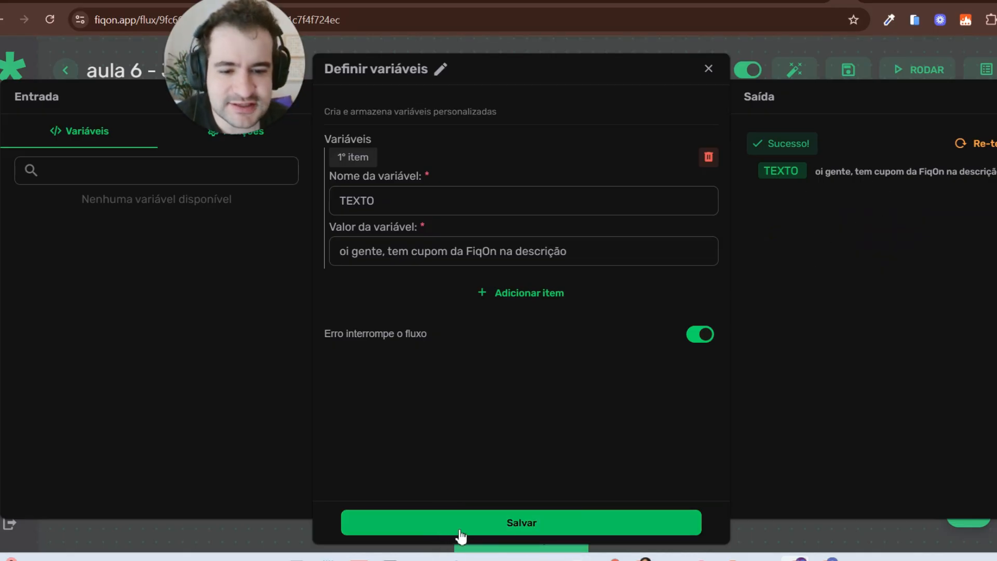
pyautogui.click(458, 524)
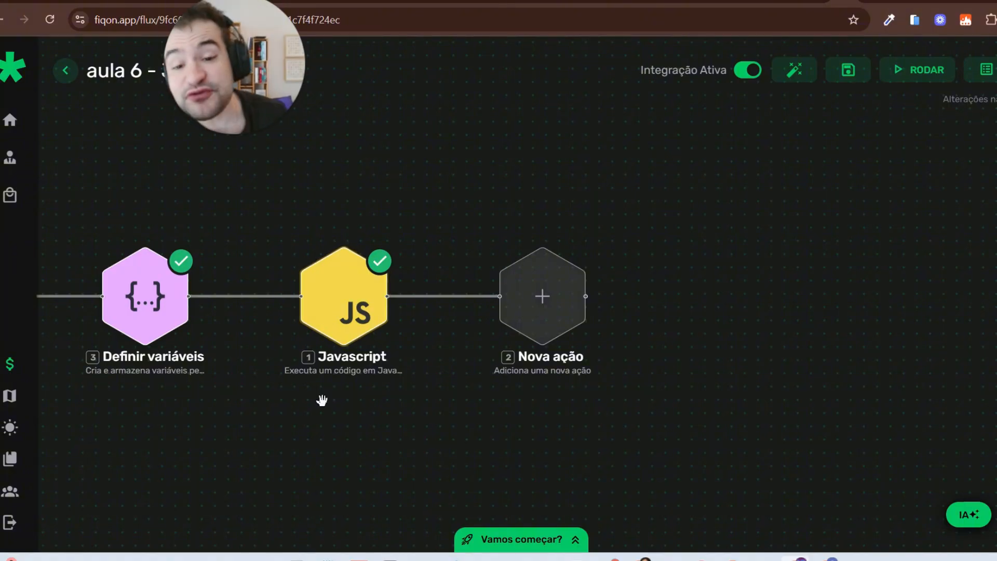
# Step: Replace 'minha palavra' in the script with the $3.TEXTO variable, re-test, and save the node
pyautogui.click(337, 352)
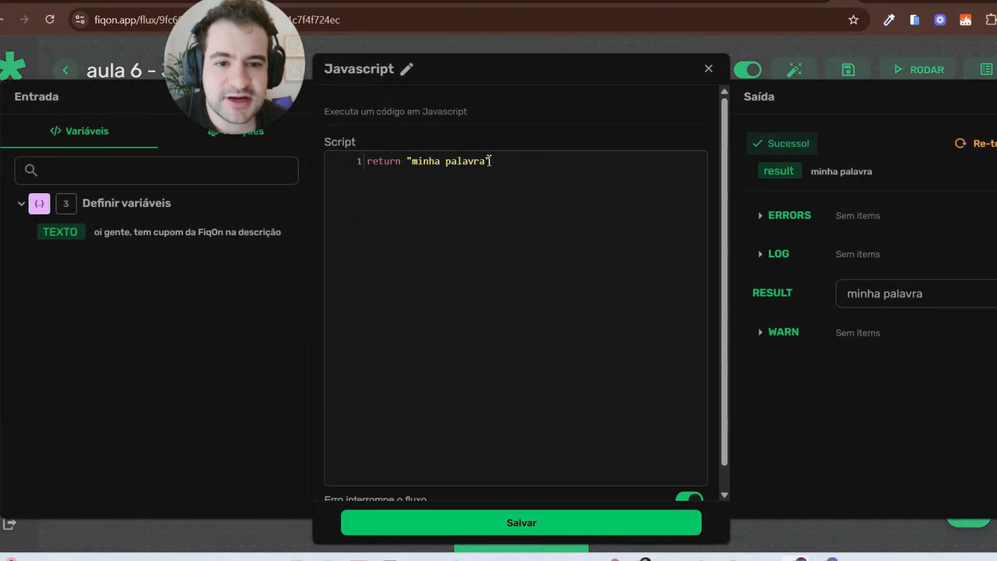
pyautogui.moveTo(501, 161); pyautogui.dragTo(410, 161)
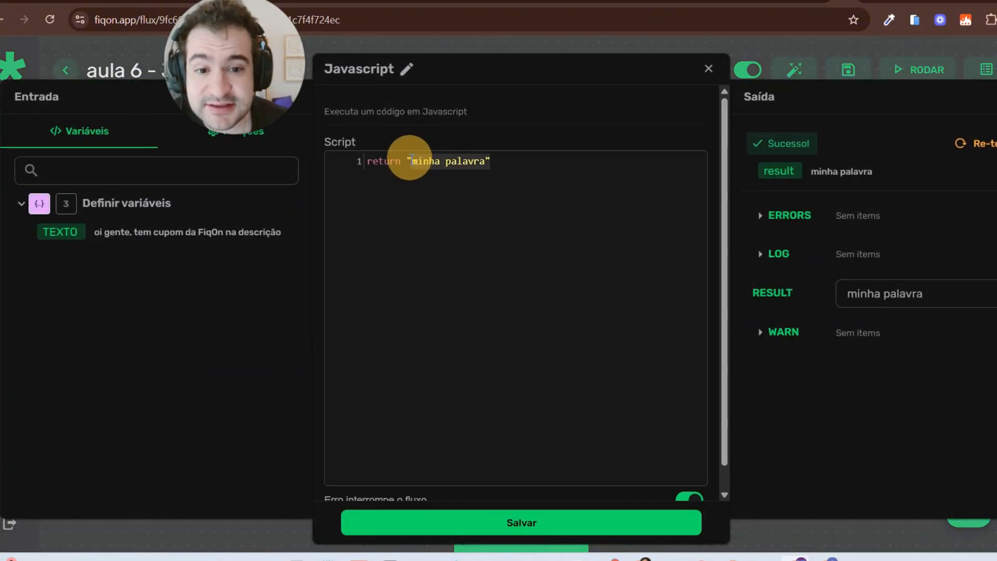
pyautogui.press('BackSpace')
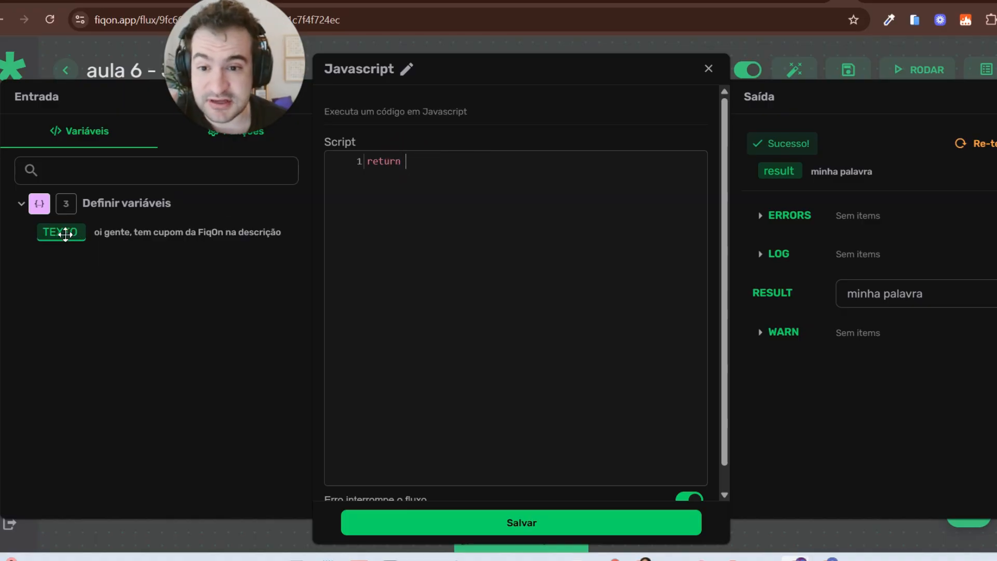
pyautogui.click(65, 235)
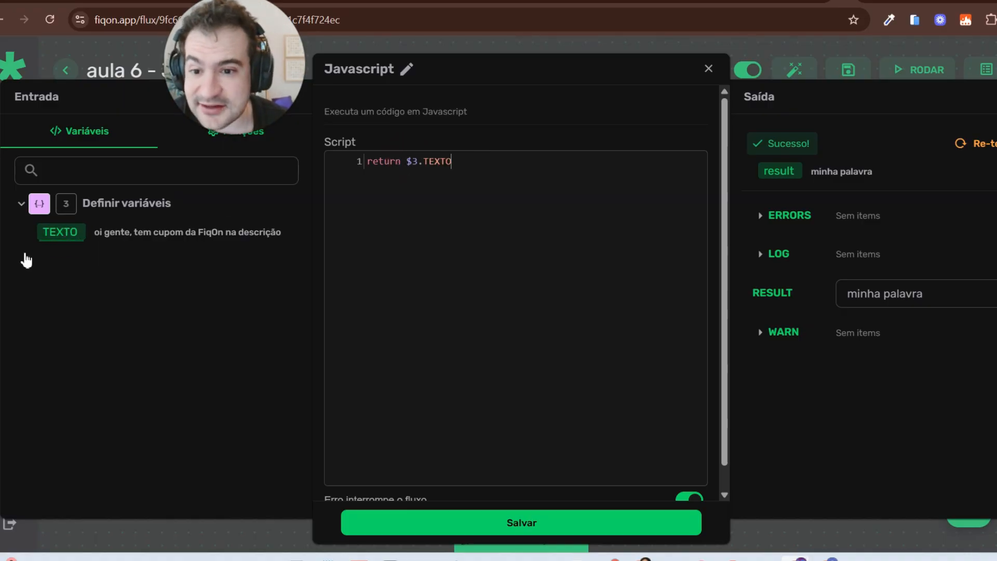
pyautogui.moveTo(84, 218); pyautogui.dragTo(25, 229)
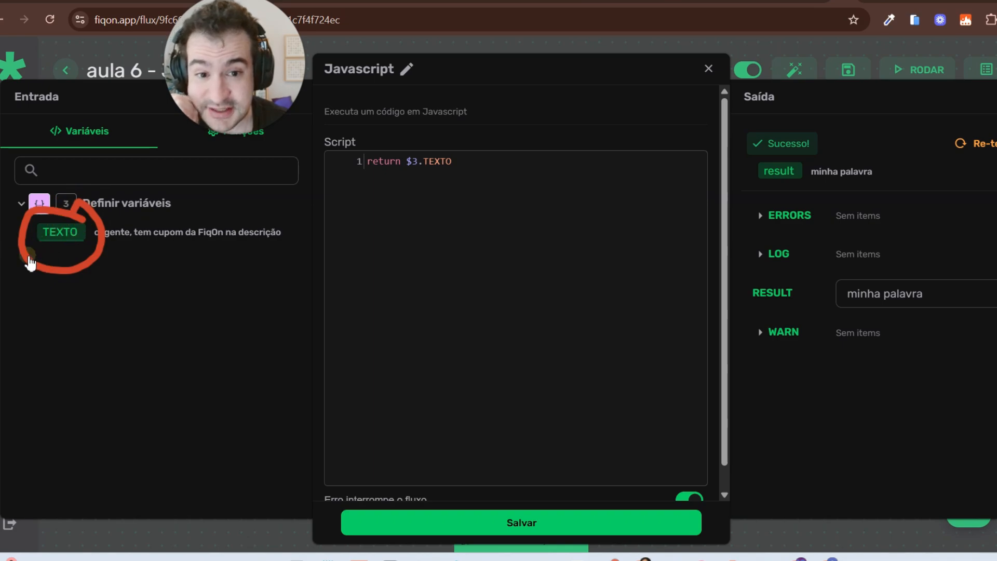
pyautogui.press('Escape')
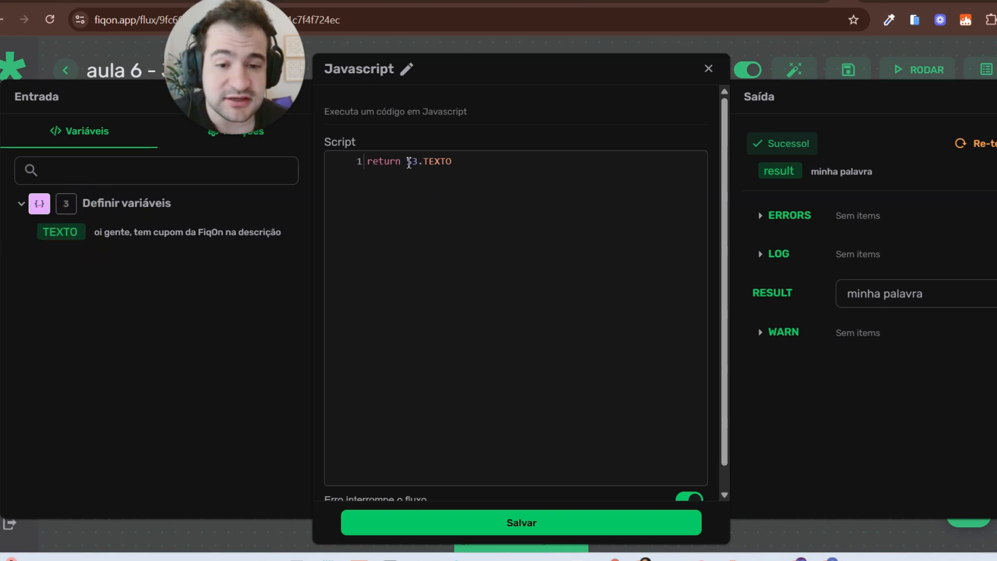
pyautogui.click(990, 147)
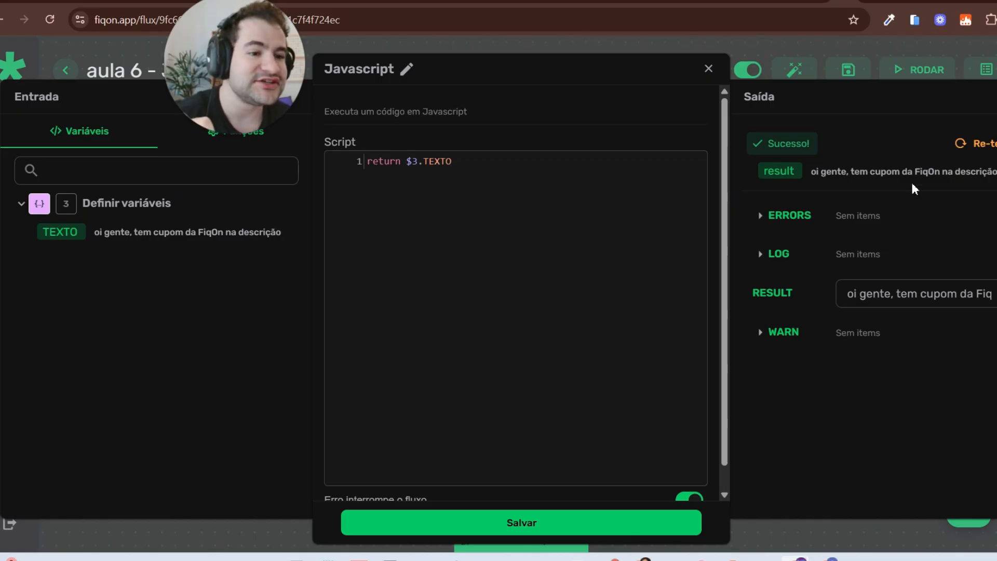
pyautogui.click(554, 524)
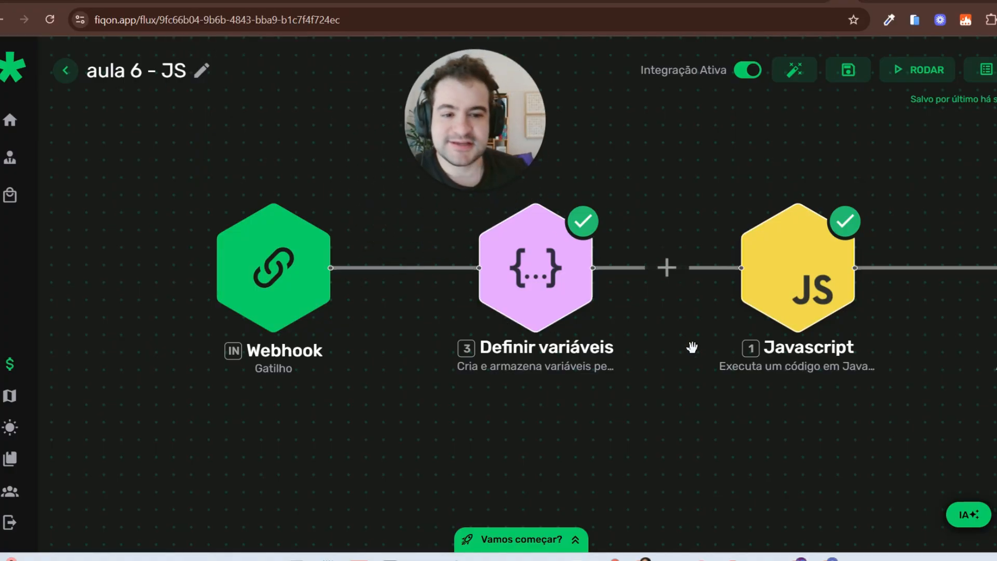
# Step: Review and save Definir variáveis, then reopen the Javascript script and select $3.TEXTO
pyautogui.moveTo(637, 367); pyautogui.dragTo(530, 412)
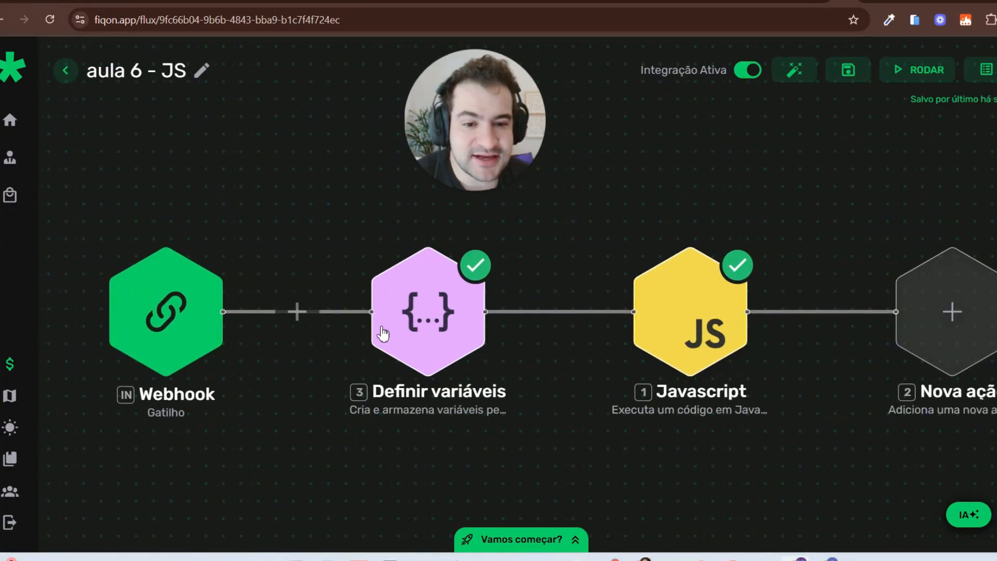
pyautogui.click(421, 332)
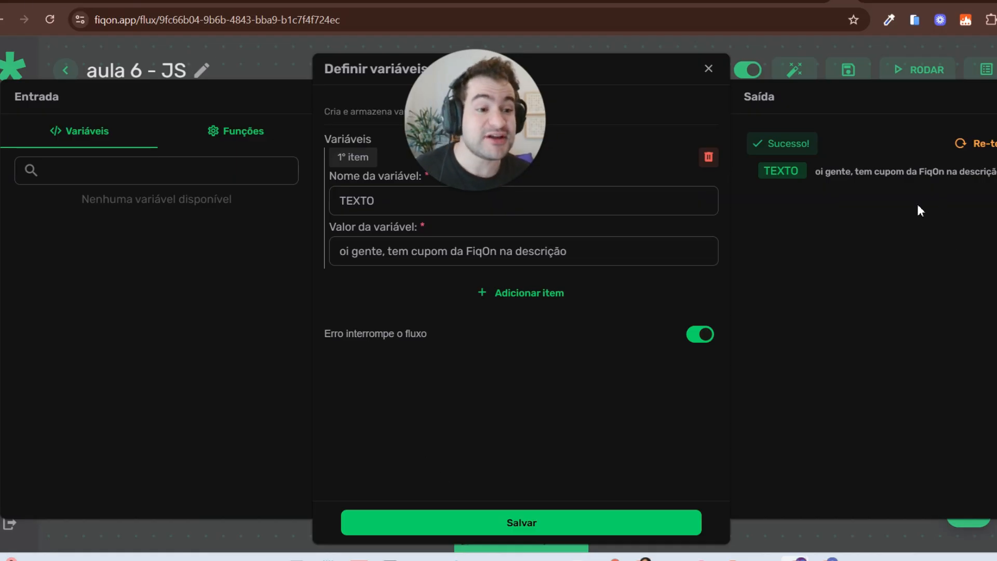
pyautogui.click(527, 528)
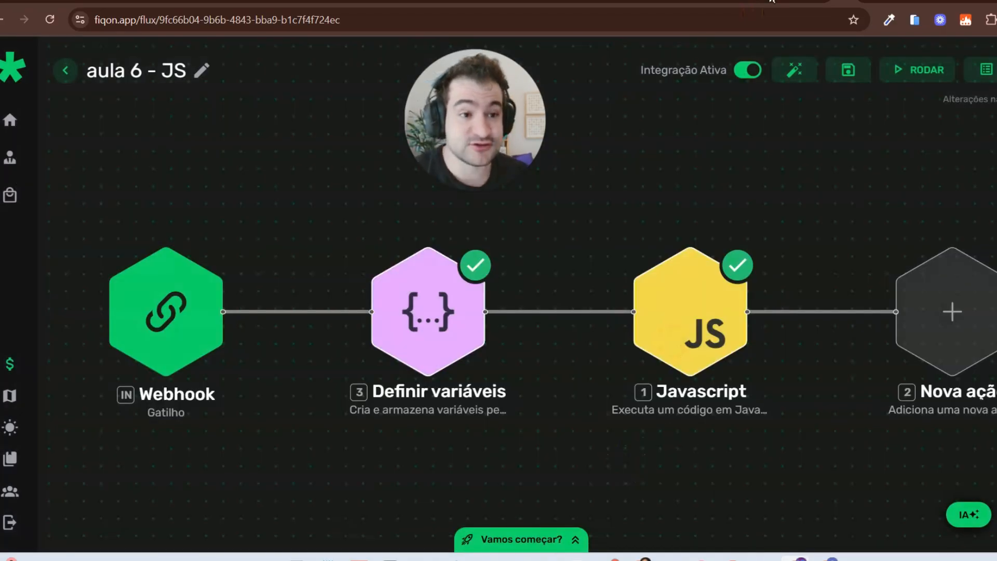
pyautogui.click(732, 328)
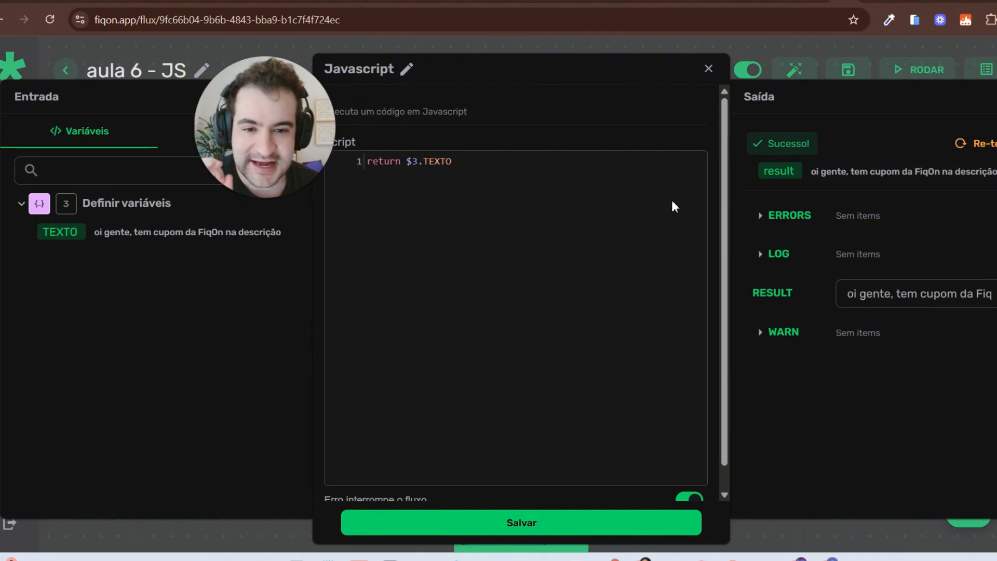
pyautogui.moveTo(452, 162); pyautogui.dragTo(407, 162)
pyautogui.hotkey('ctrl', 'c')
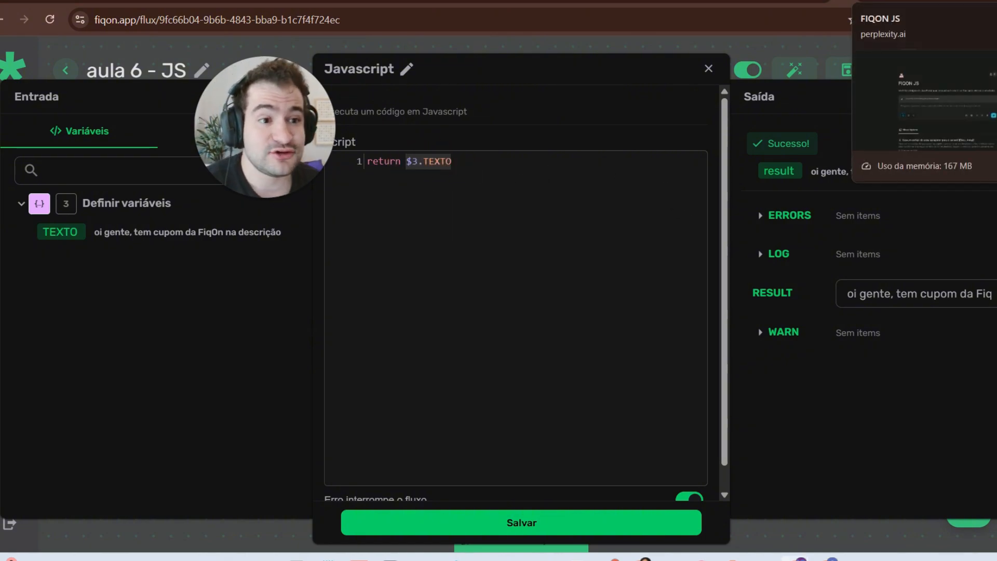
# Step: In Perplexity's FIQON JS space, paste $3.TEXTO into a new question and start the request
pyautogui.click(893, 2)
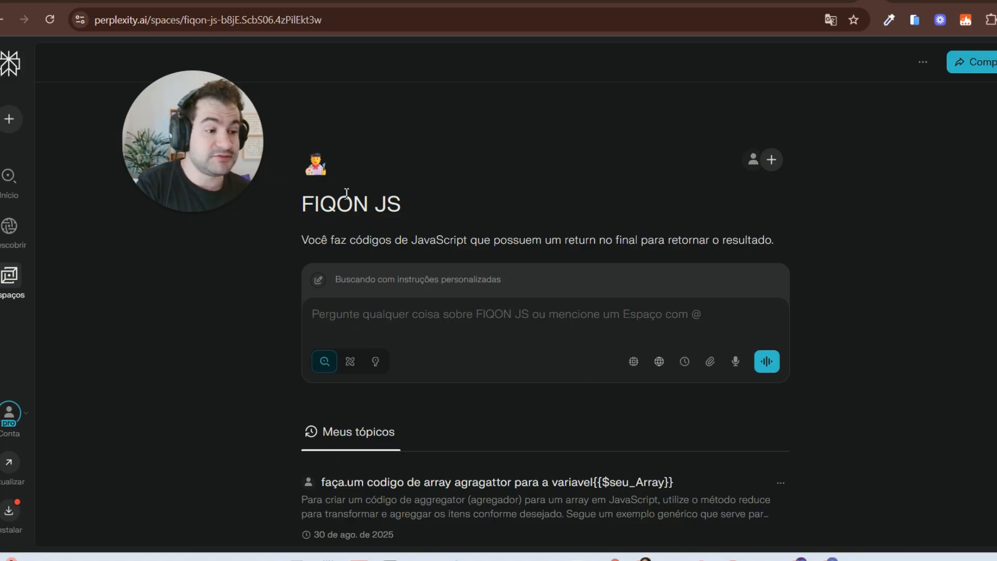
pyautogui.click(413, 313)
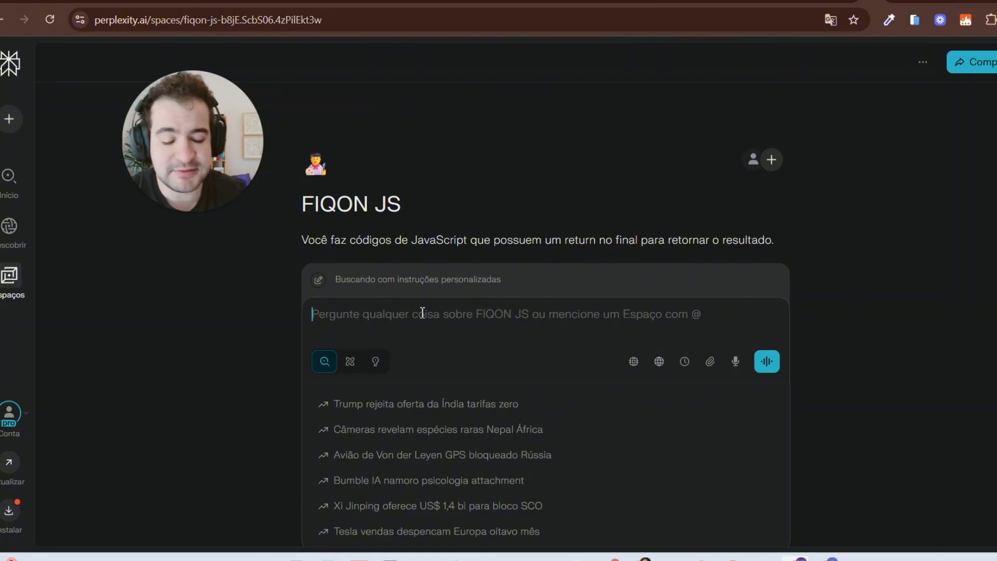
pyautogui.hotkey('ctrl', 'v')
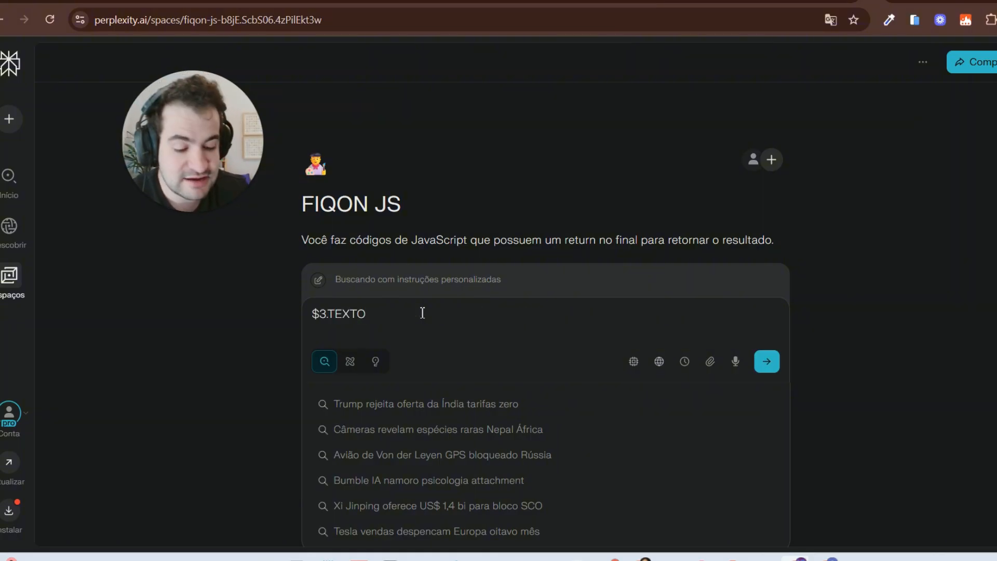
pyautogui.press('Left')
pyautogui.press('Left')
pyautogui.press('Left')
pyautogui.press('Left')
pyautogui.press('Left')
pyautogui.press('Left')
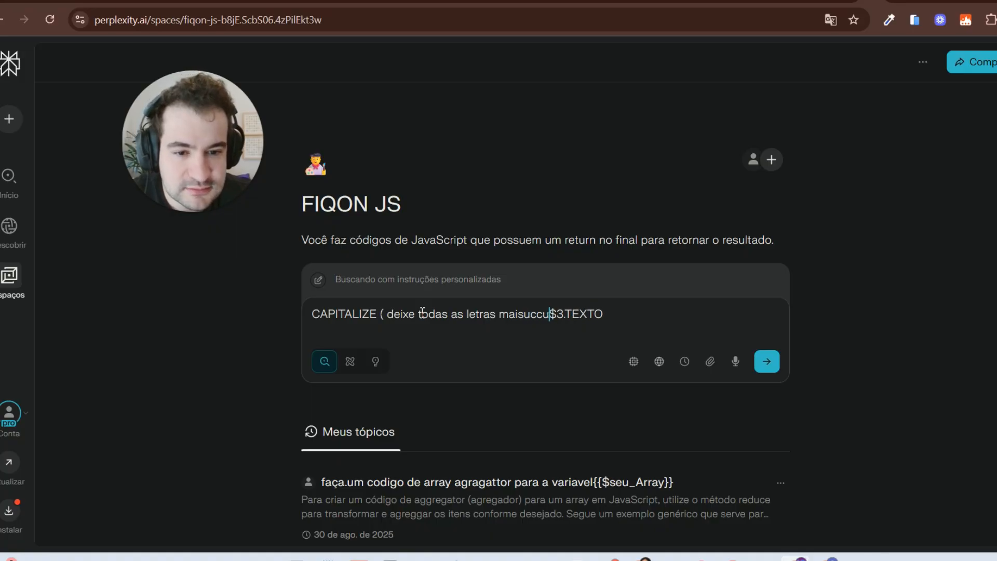
pyautogui.write('las) da varuiavel')
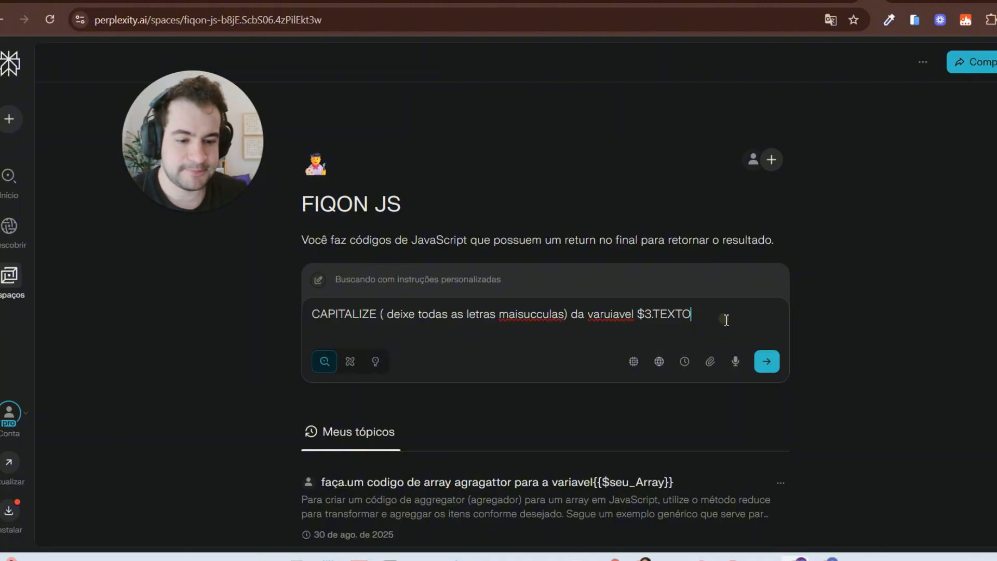
# Step: Prefix the prompt with 'RETORNE O TEXTO CAPIALIZADO' and remove the redundant word CAPITALIZE
pyautogui.click(314, 313)
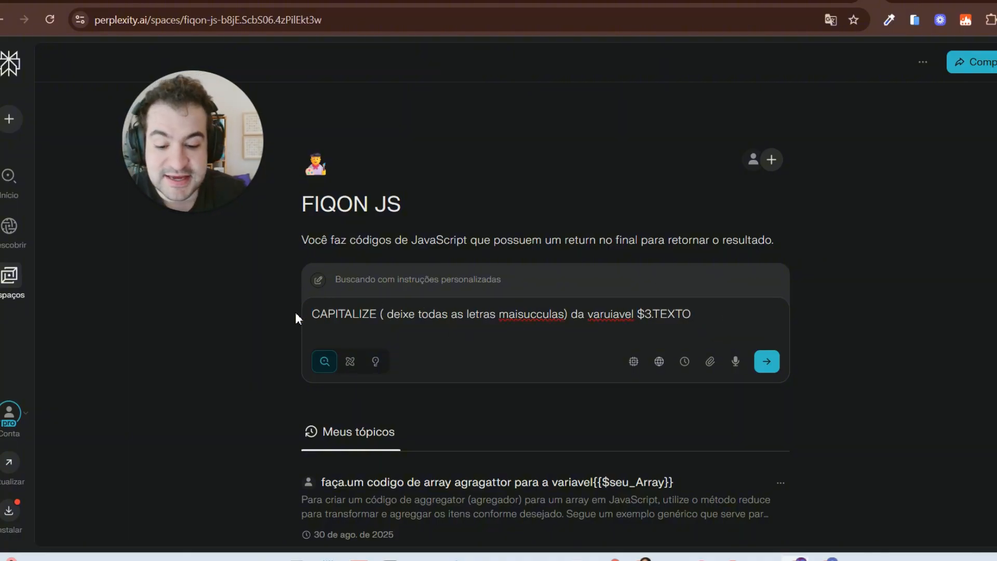
pyautogui.write('RETORNE O TEXT')
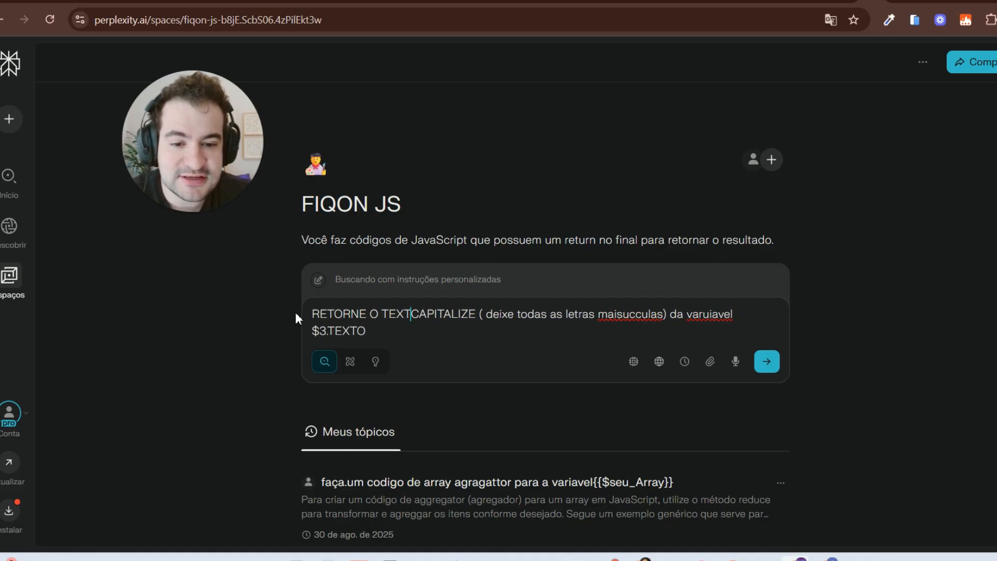
pyautogui.write('O CAPIALIZA')
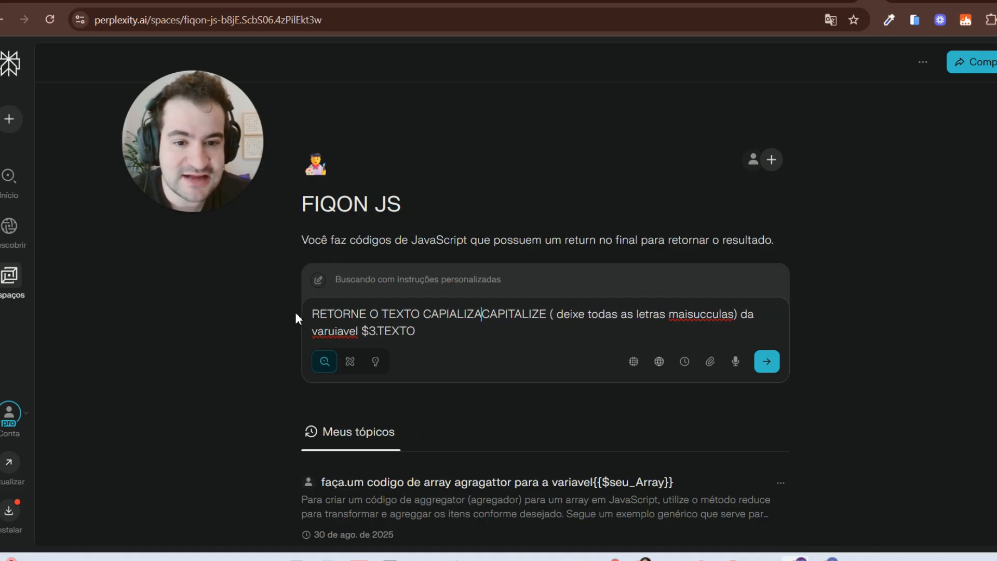
pyautogui.write('DO.')
pyautogui.moveTo(574, 310); pyautogui.dragTo(498, 314)
pyautogui.press('BackSpace')
pyautogui.press('BackSpace')
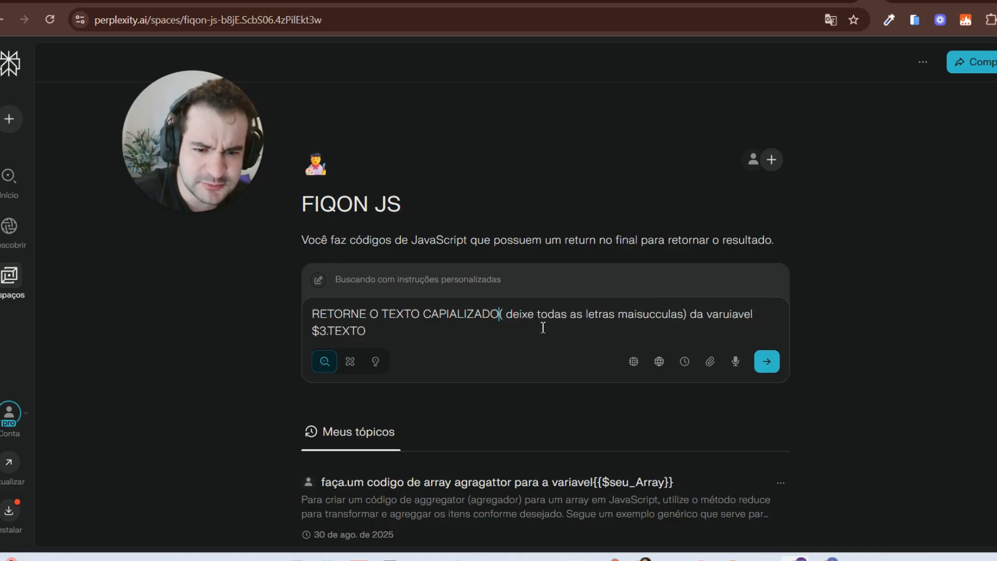
pyautogui.click(506, 320)
pyautogui.press('BackSpace')
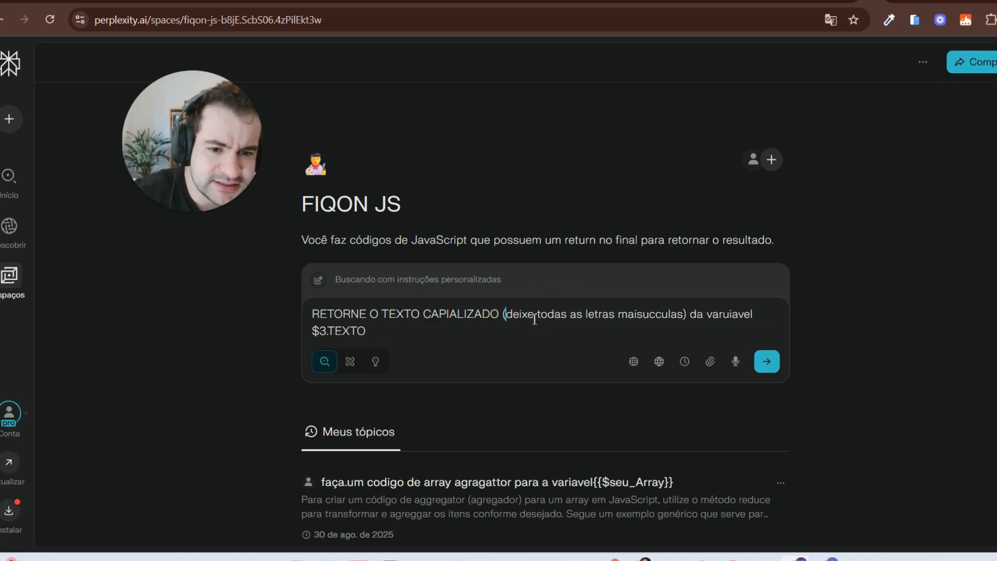
# Step: Correct 'varuiavel' to 'variável', send the prompt, and copy the returned toUpperCase code
pyautogui.rightClick(721, 314)
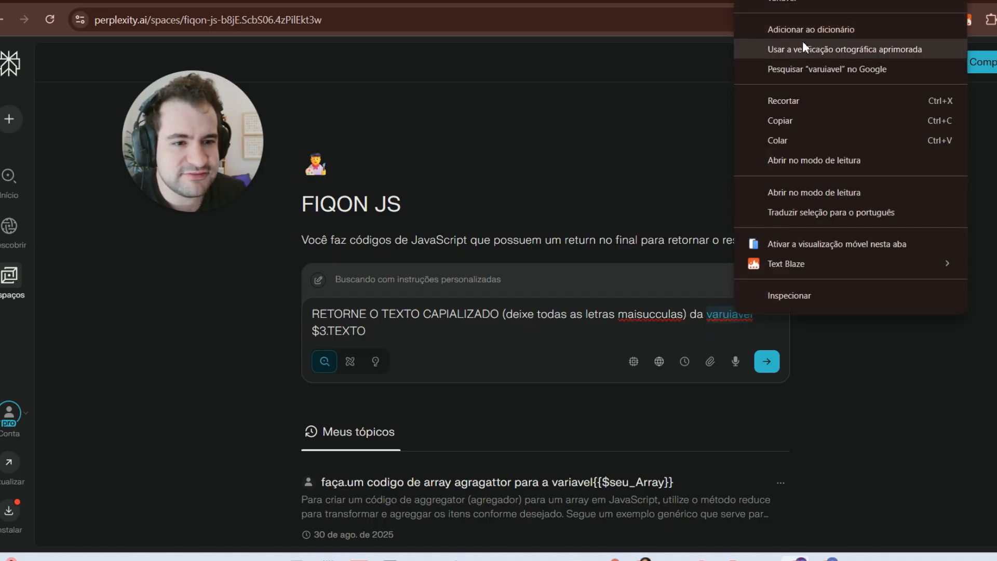
pyautogui.click(748, 6)
pyautogui.click(769, 362)
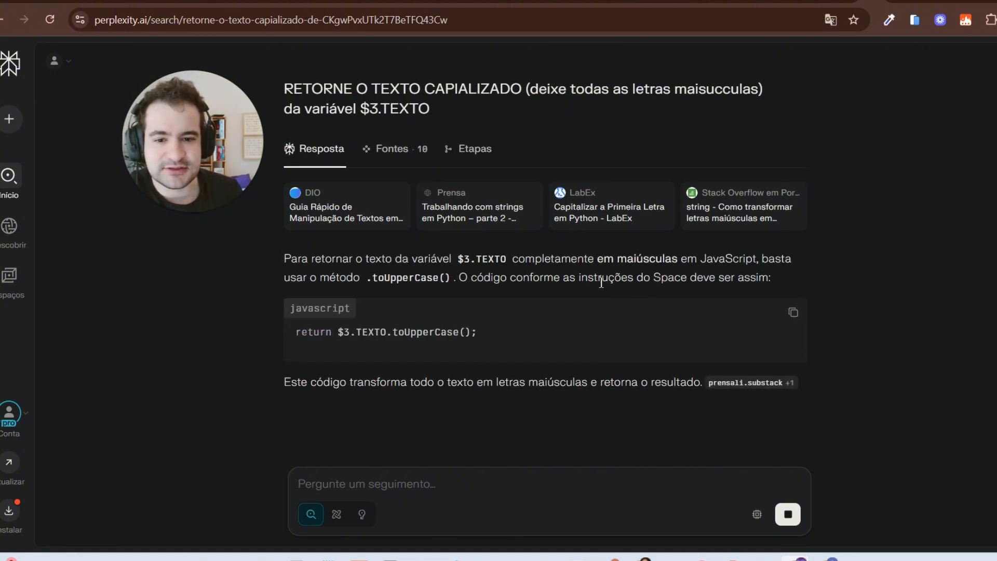
pyautogui.click(792, 305)
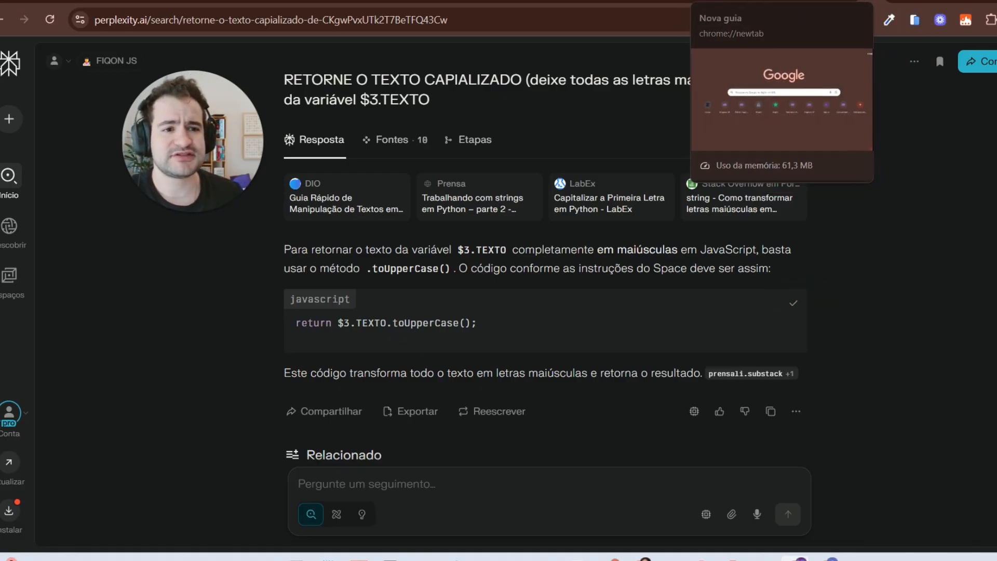
pyautogui.click(844, 2)
pyautogui.click(496, 161)
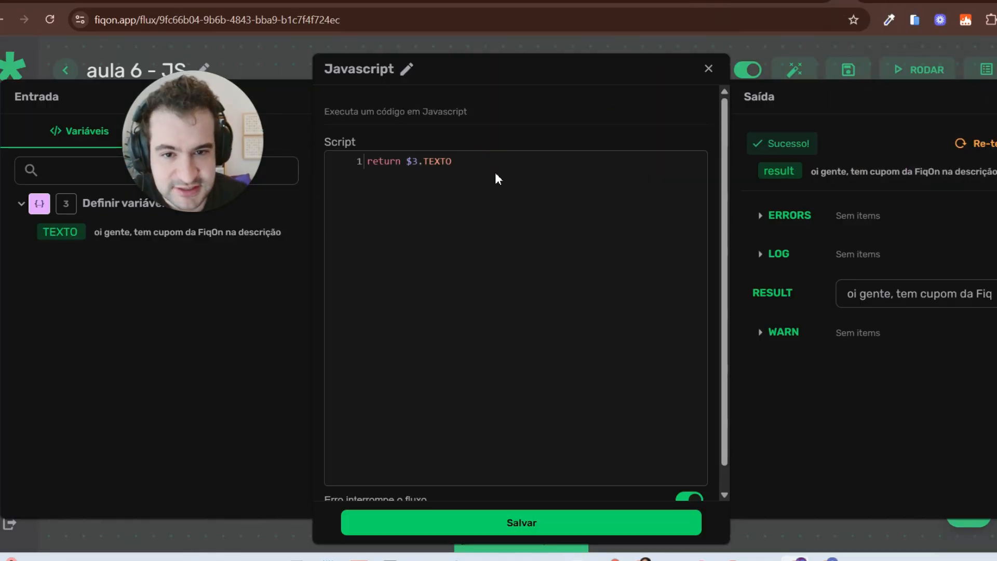
pyautogui.hotkey('ctrl', 'a')
pyautogui.hotkey('ctrl', 'v')
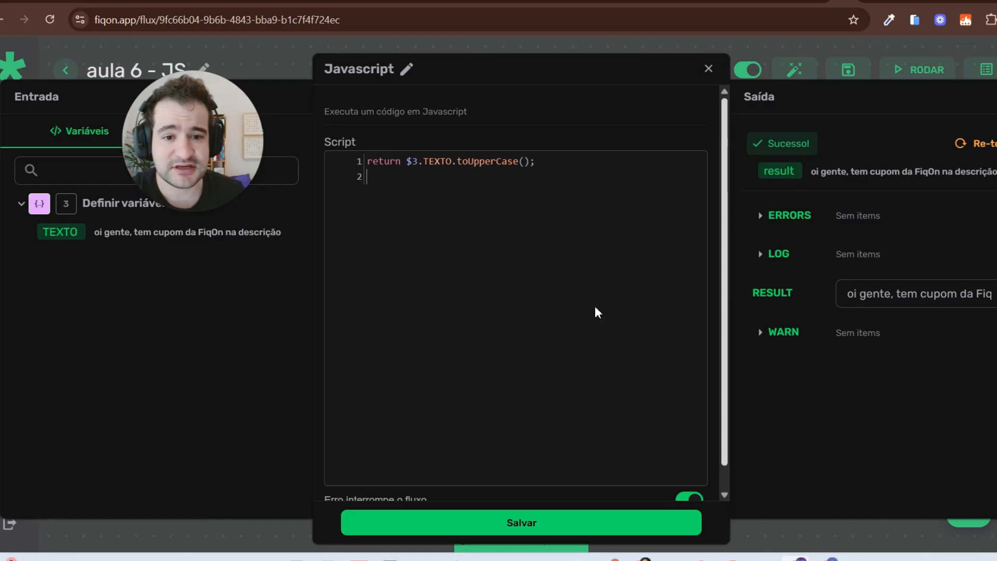
pyautogui.click(968, 147)
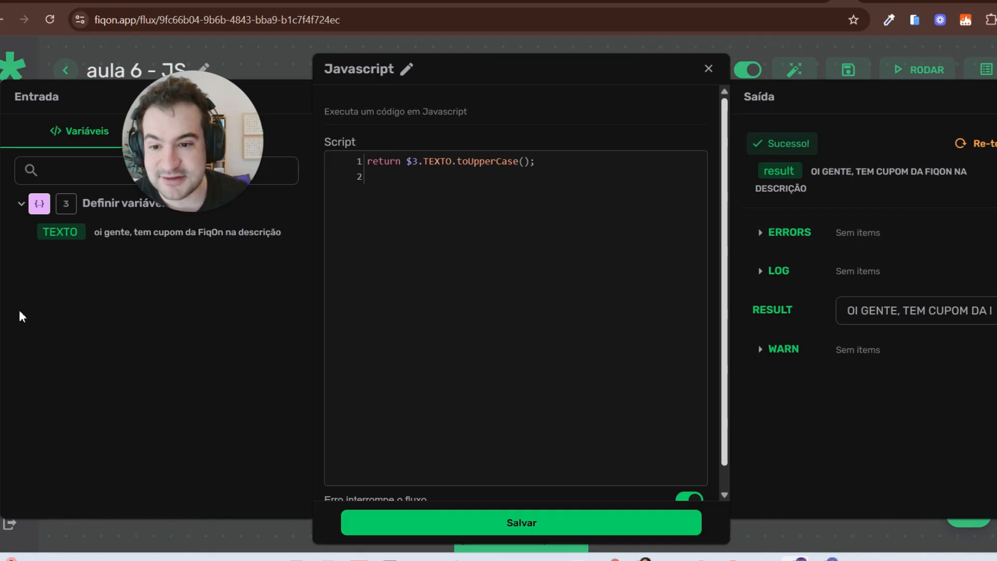
pyautogui.moveTo(910, 134)
pyautogui.mouseDown()
pyautogui.moveTo(792, 139)
pyautogui.moveTo(989, 179)
pyautogui.moveTo(805, 135)
pyautogui.mouseUp()
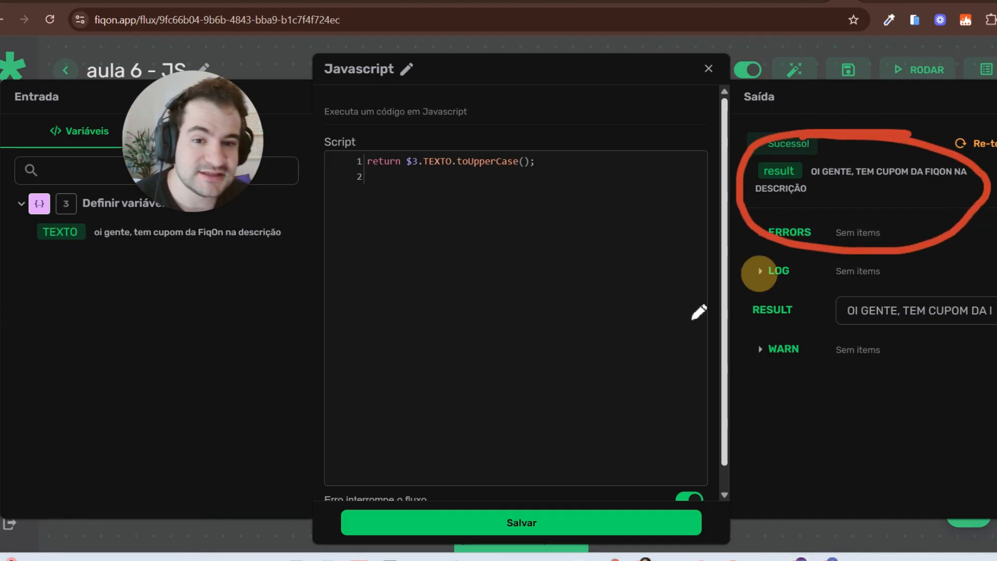
pyautogui.rightClick(45, 264)
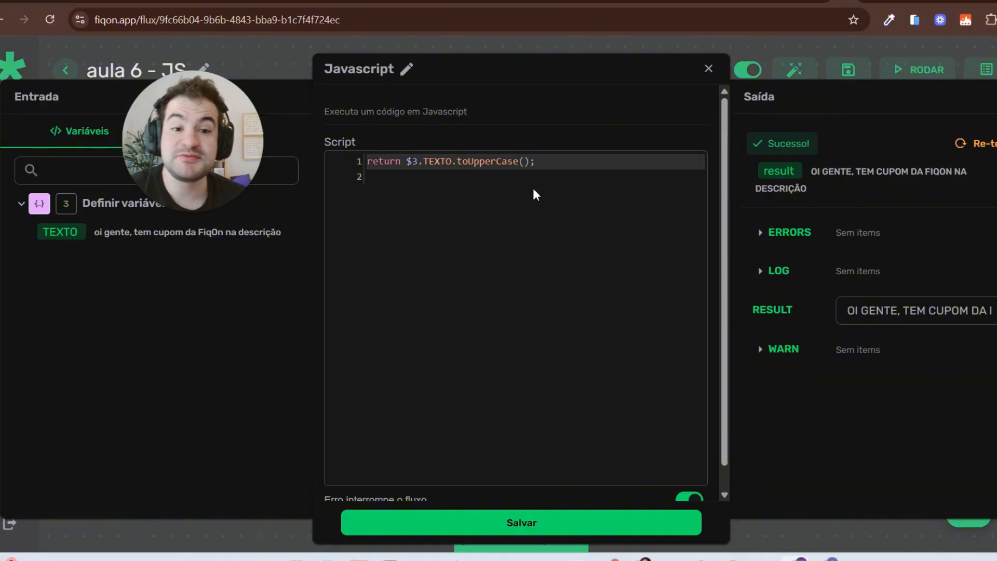
pyautogui.click(540, 187)
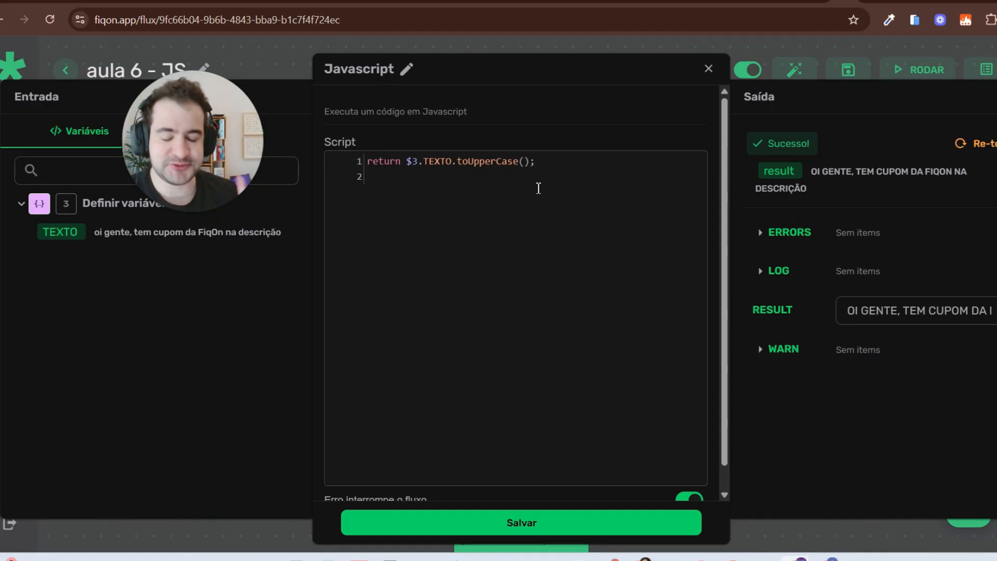
pyautogui.hotkey('ctrl', 'a')
# Step: Replace the script with the pasted nomes.includes code and add a 'gust' name to the list
pyautogui.press('BackSpace')
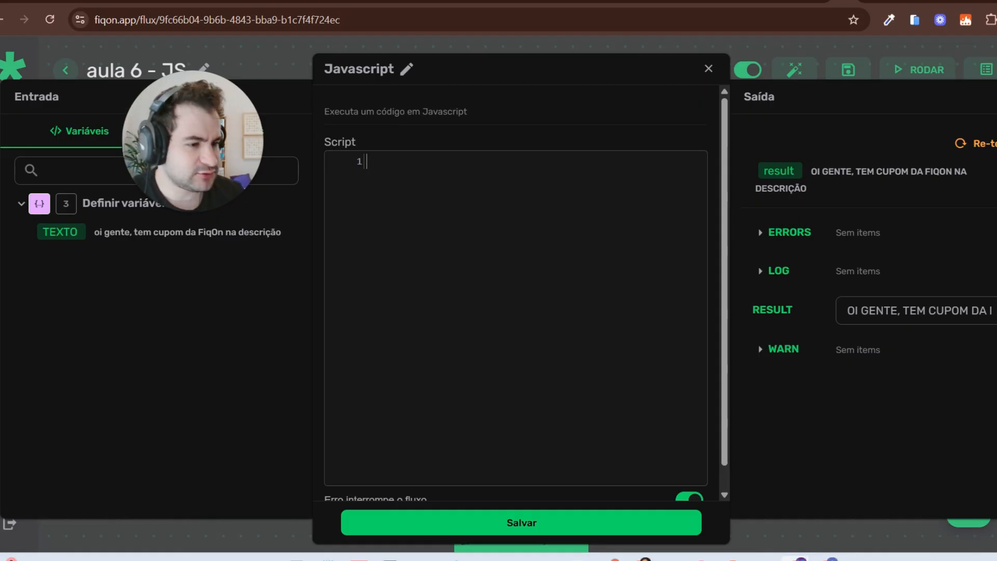
pyautogui.click(525, 211)
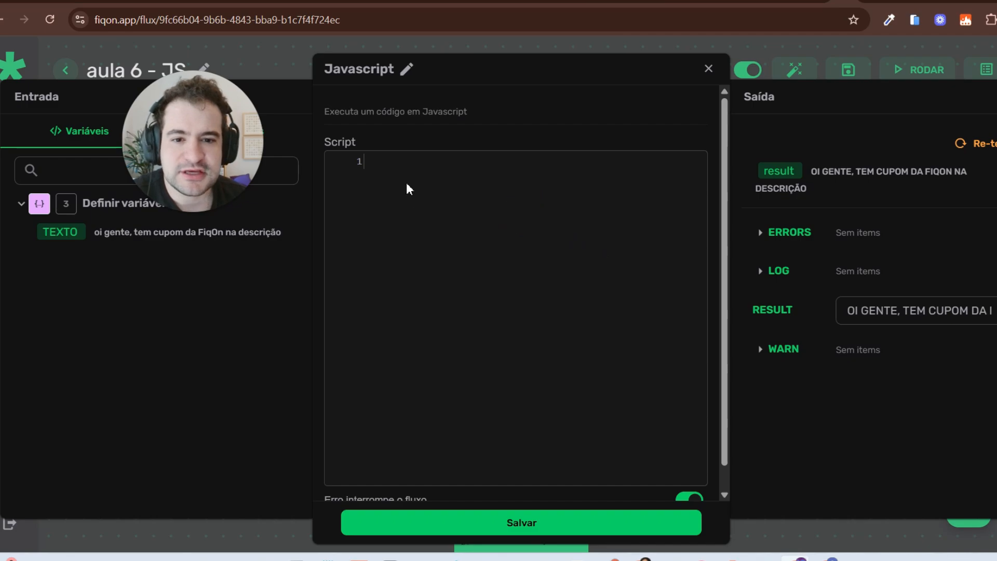
pyautogui.hotkey('ctrl', 'v')
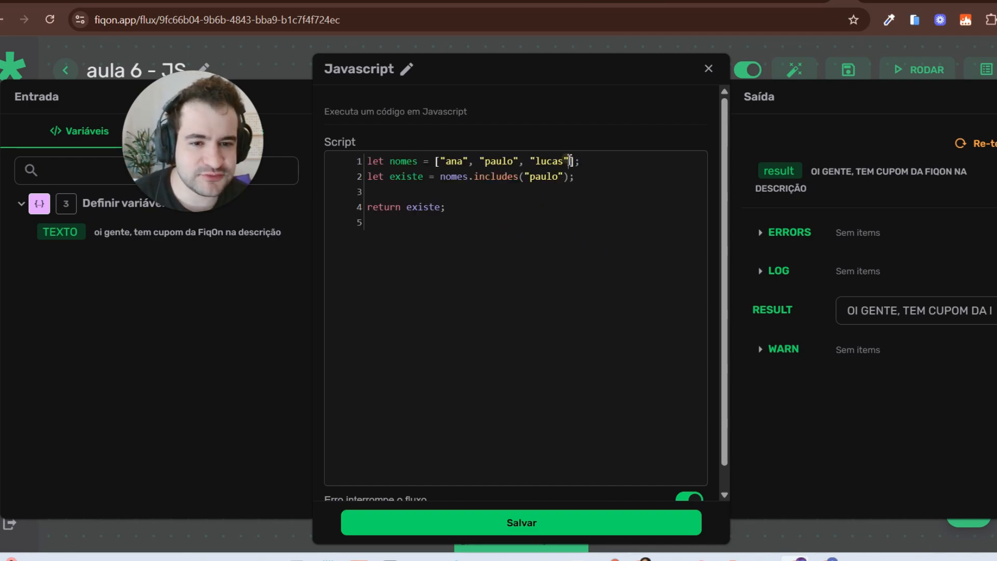
pyautogui.click(569, 161)
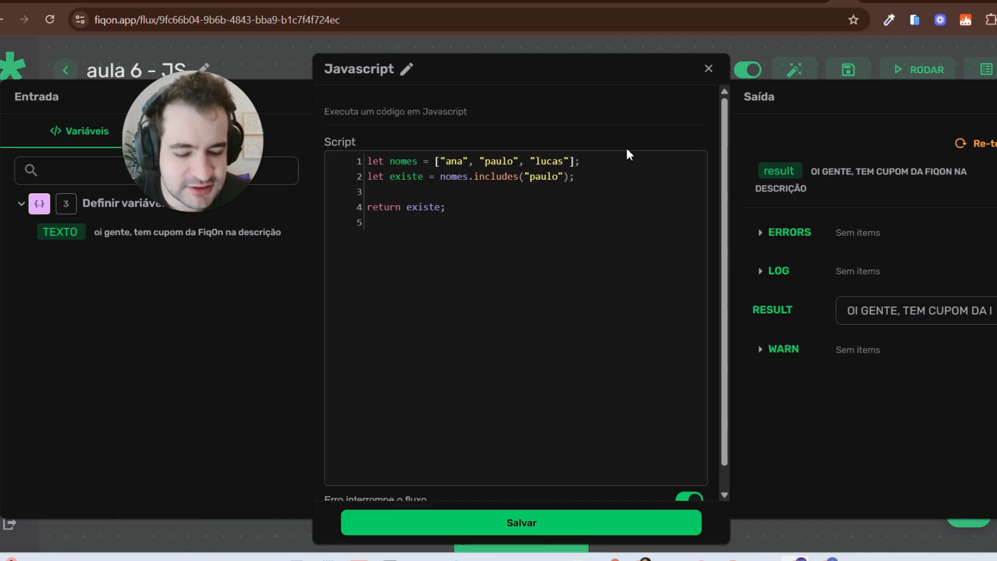
pyautogui.write(", '")
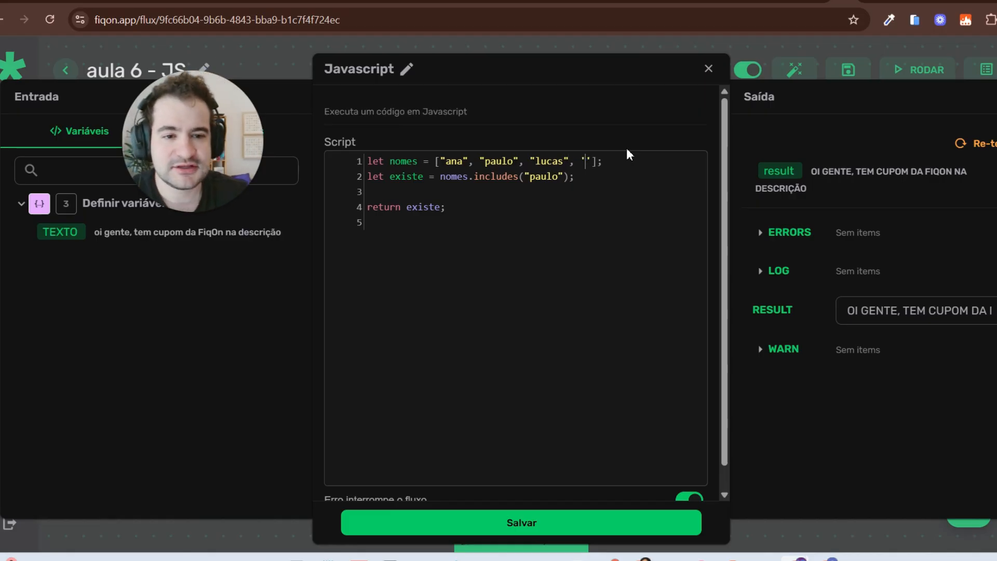
pyautogui.press('BackSpace')
pyautogui.write('"')
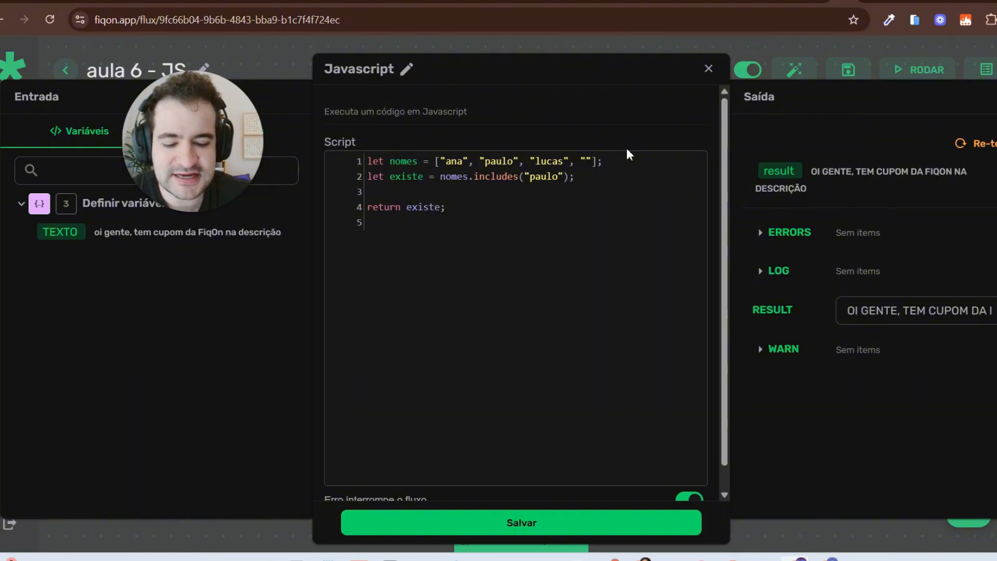
pyautogui.write('GUSTAV')
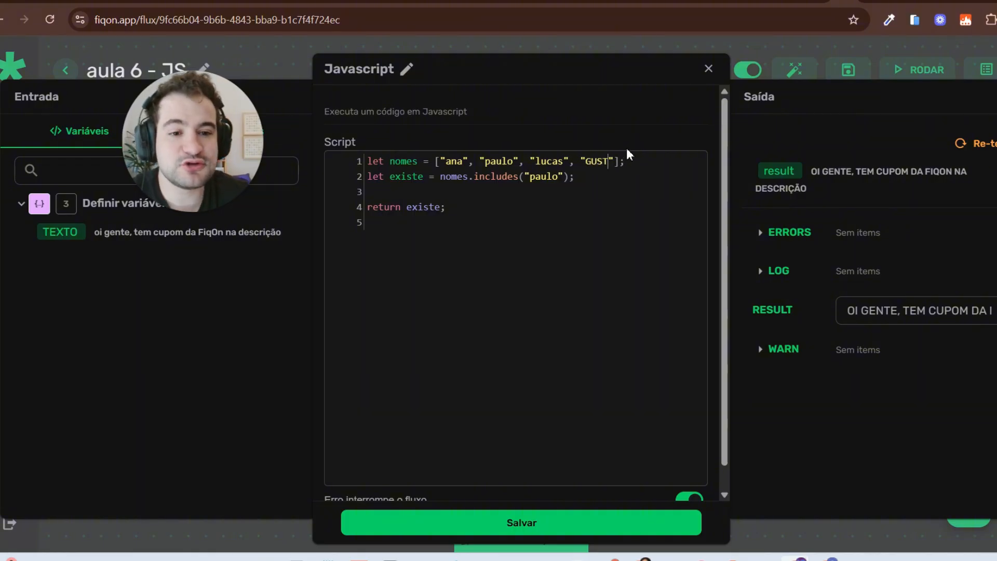
pyautogui.press('BackSpace')
pyautogui.press('BackSpace')
pyautogui.press('BackSpace')
pyautogui.press('BackSpace')
pyautogui.write('gustavo')
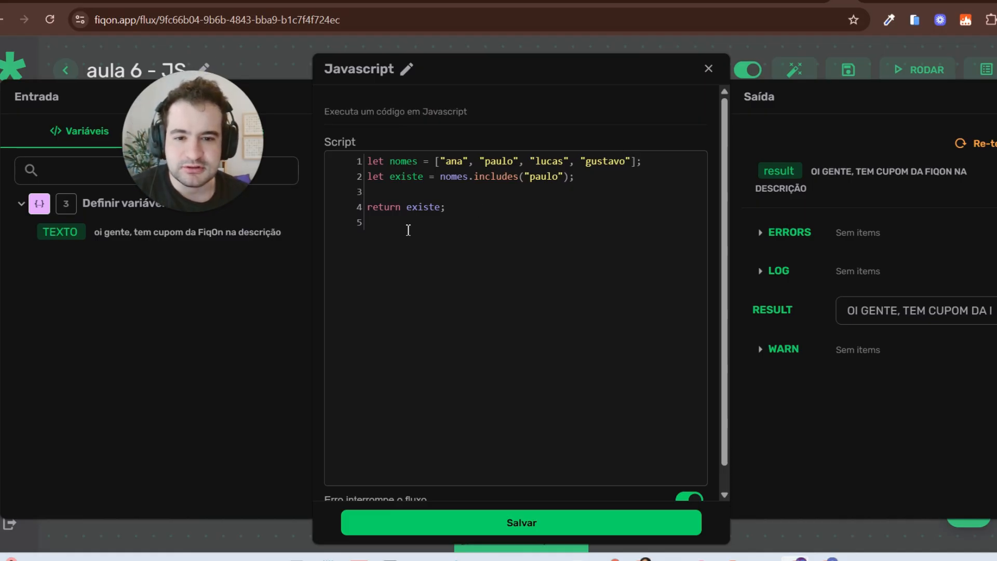
# Step: Test the names check (true), edit the checked name, re-test to get false, and save
pyautogui.click(983, 143)
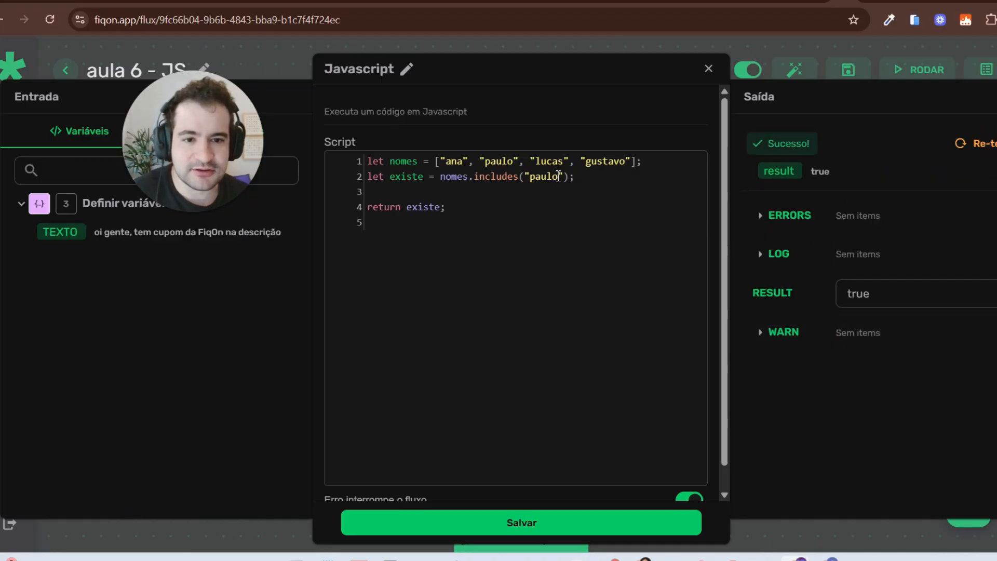
pyautogui.press('BackSpace')
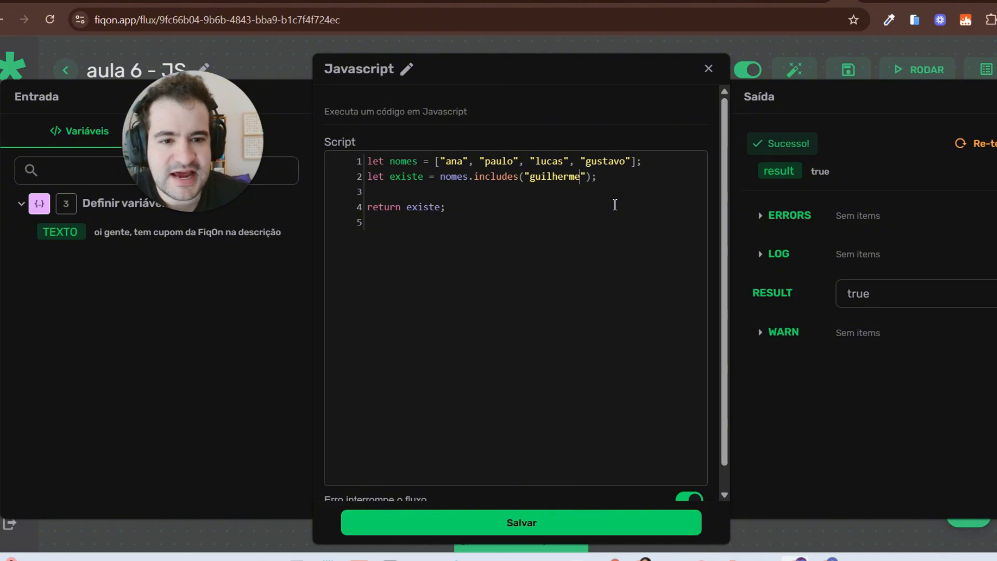
pyautogui.click(967, 144)
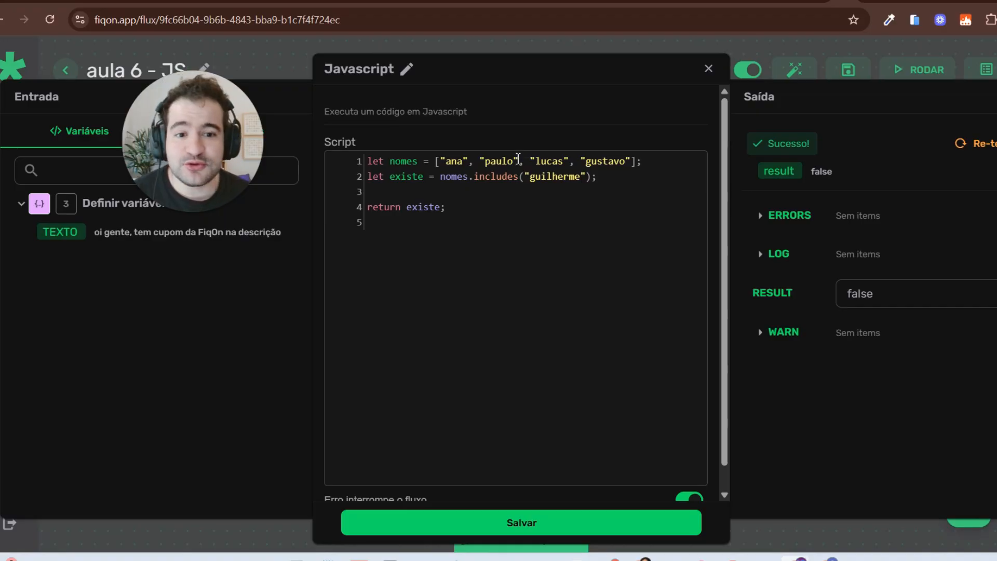
pyautogui.click(582, 177)
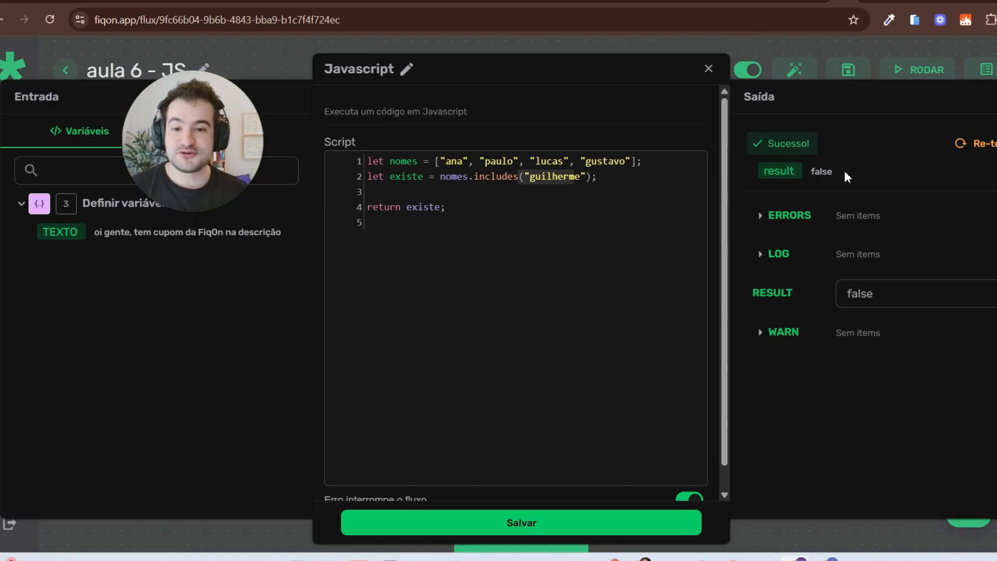
pyautogui.click(524, 530)
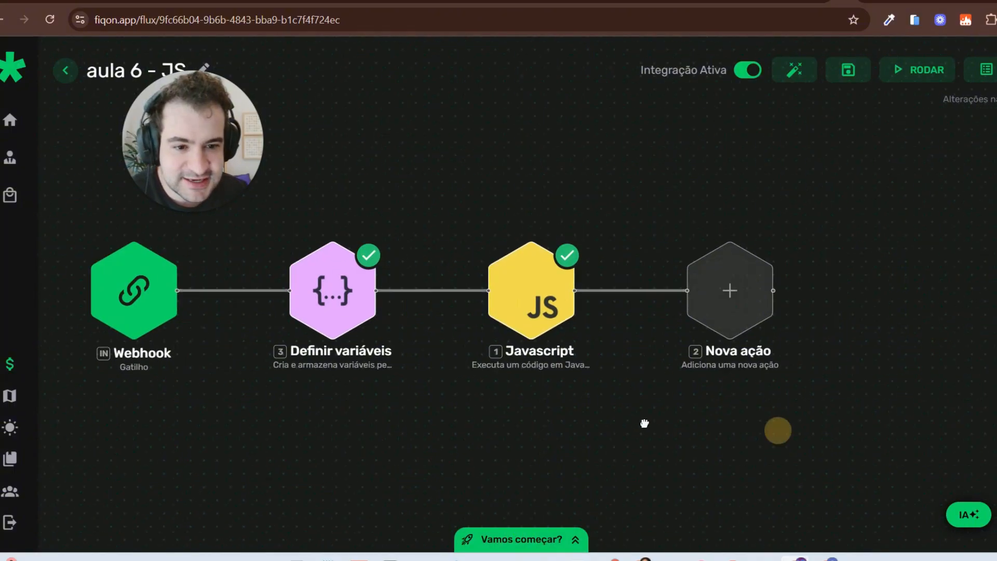
# Step: Add a Filtro component step after the Javascript node
pyautogui.click(629, 283)
pyautogui.click(851, 126)
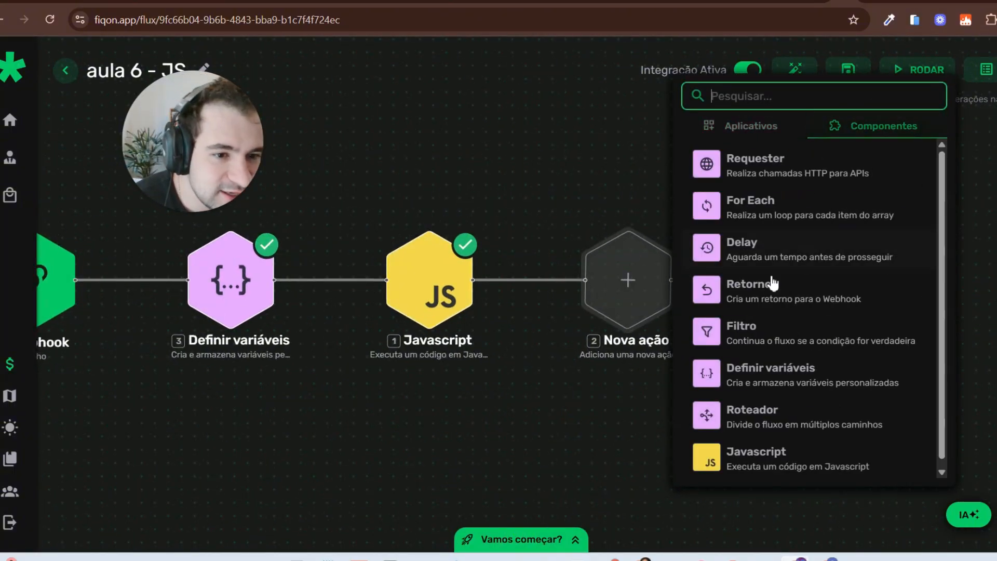
pyautogui.click(768, 328)
# Step: Set the Filtro condition to $1.result equals true and save it
pyautogui.click(652, 287)
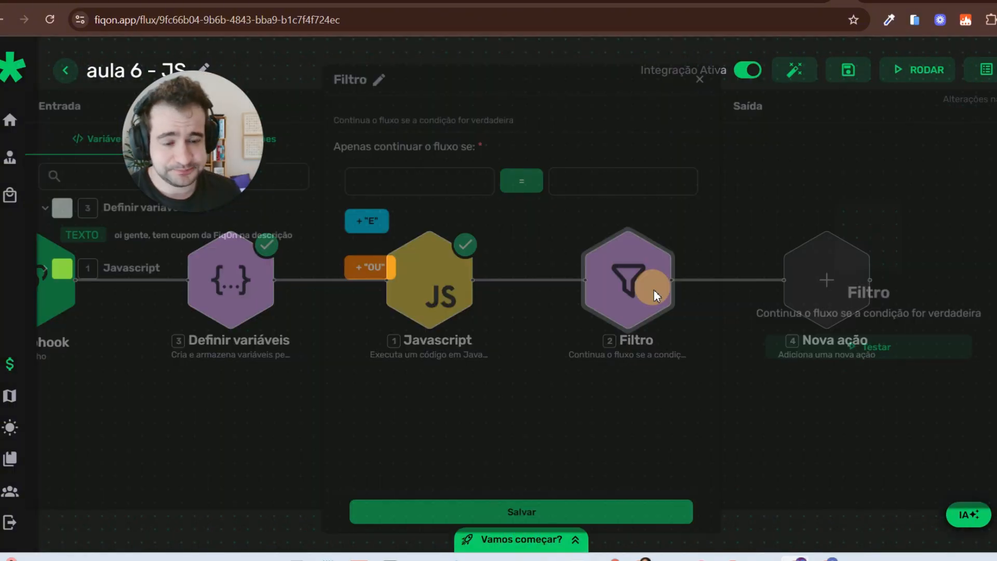
pyautogui.click(120, 267)
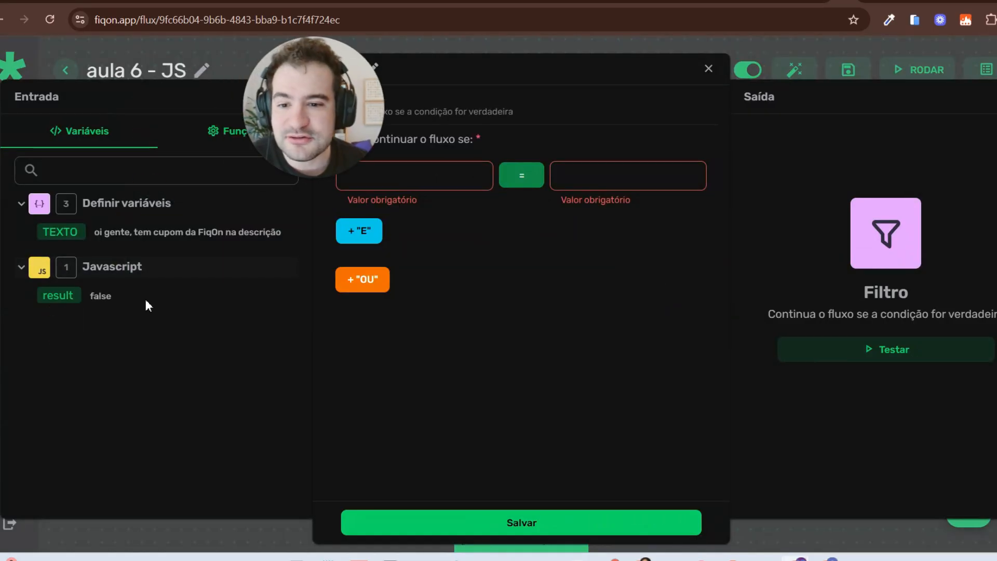
pyautogui.click(383, 185)
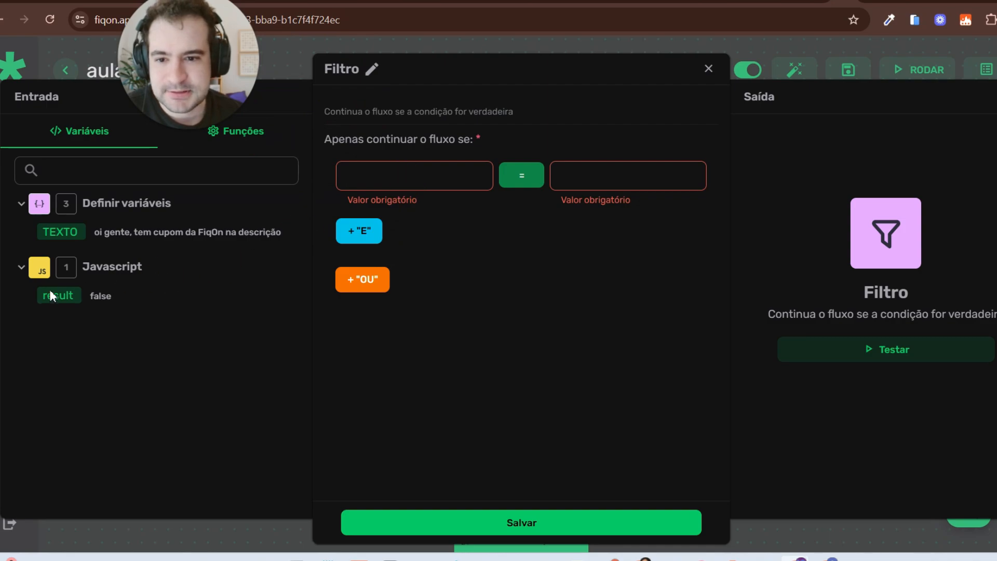
pyautogui.moveTo(57, 296); pyautogui.dragTo(410, 175)
pyautogui.click(604, 174)
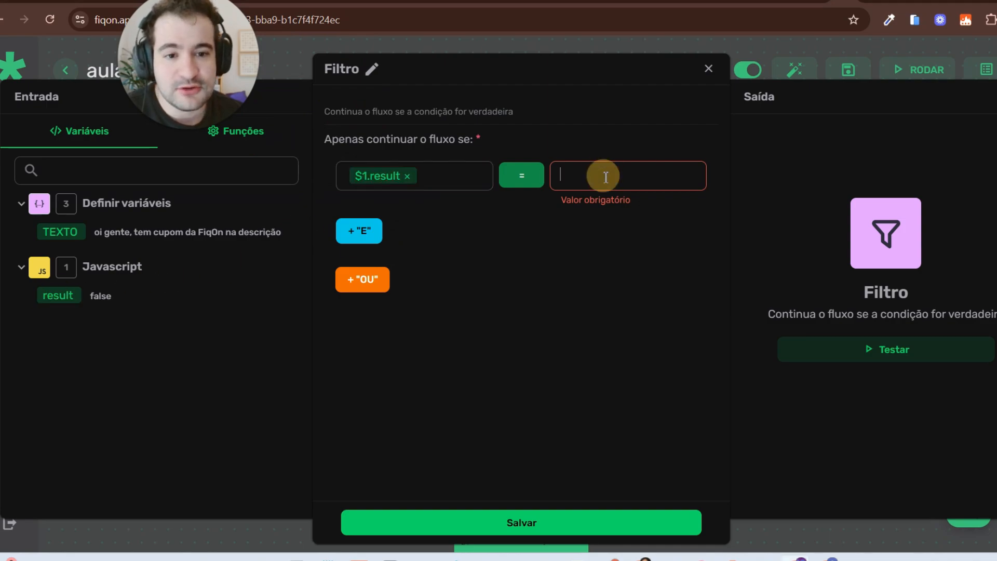
pyautogui.write('true')
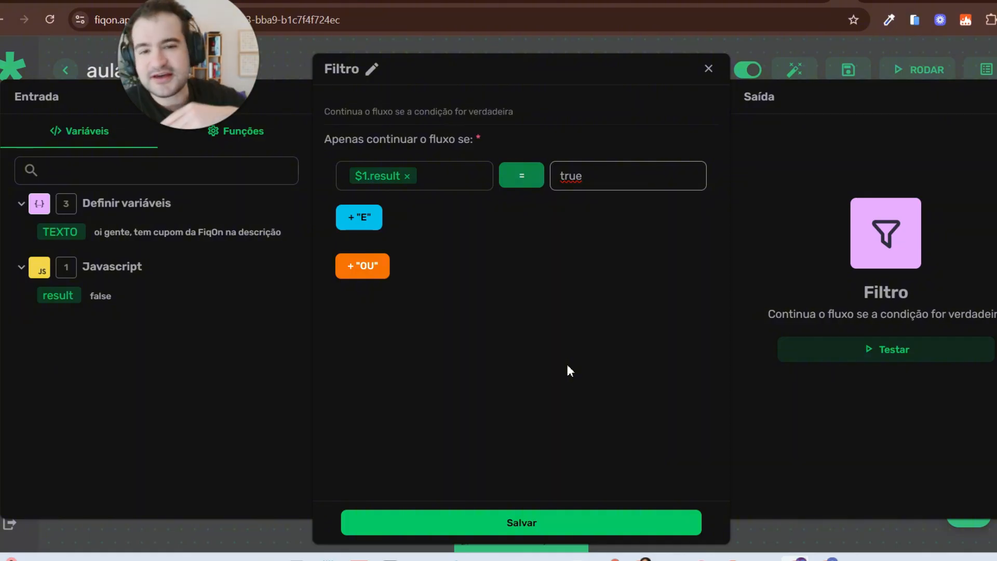
pyautogui.click(534, 529)
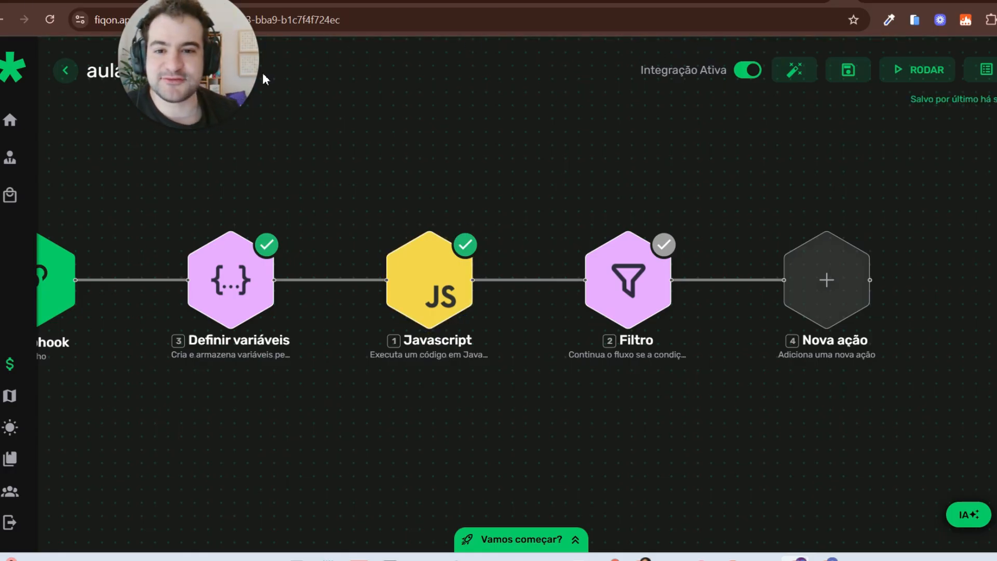
pyautogui.moveTo(180, 85); pyautogui.dragTo(478, 153)
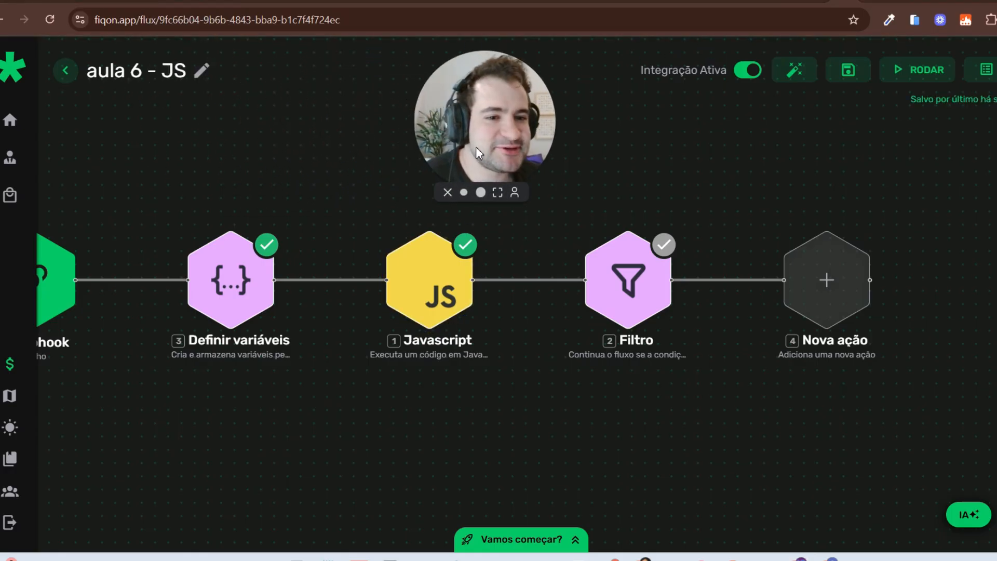
pyautogui.click(872, 2)
# Step: Ask the FIQON JS space for a random 0–100 number and copy the Math.floor(Math.random() * 101) code
pyautogui.click(345, 482)
pyautogui.scroll(-1, 354, 393)
pyautogui.write('f')
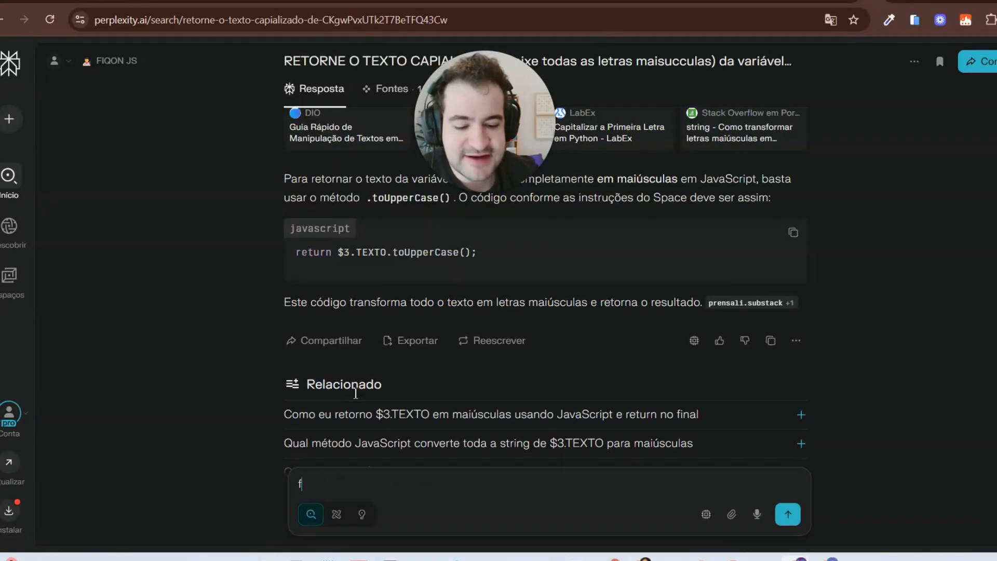
pyautogui.write('aça um codigo de ')
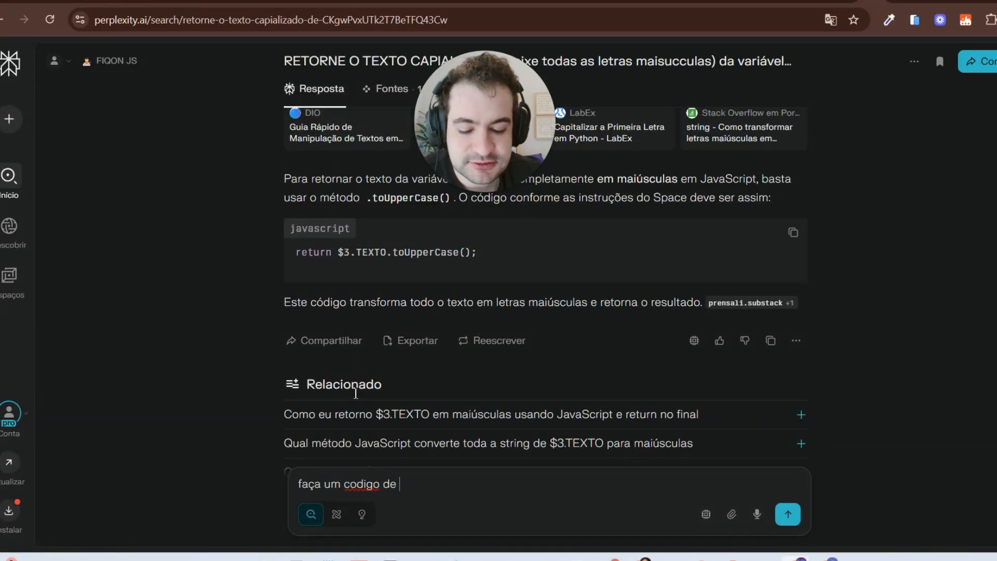
pyautogui.write('JS que tetorne ')
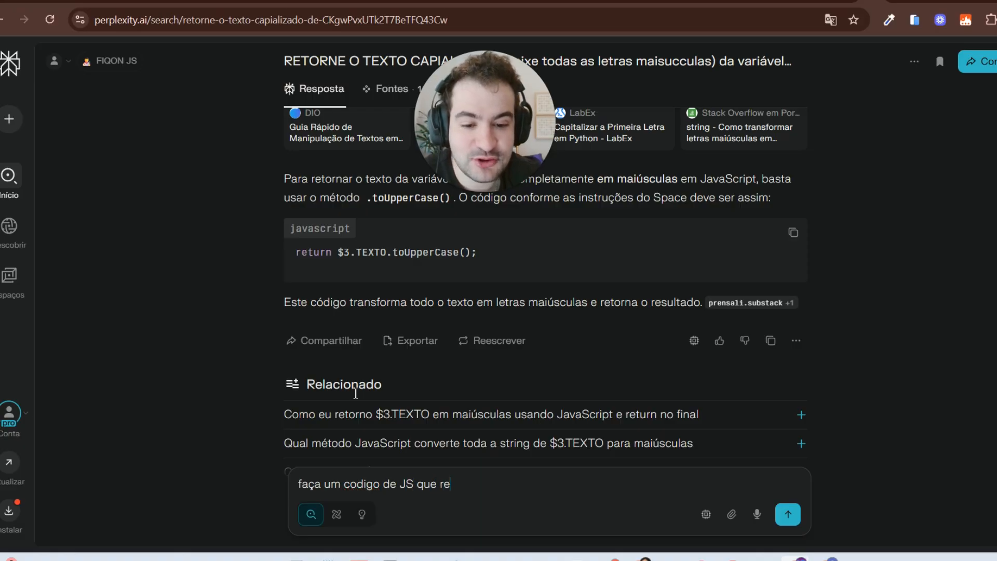
pyautogui.write('um ')
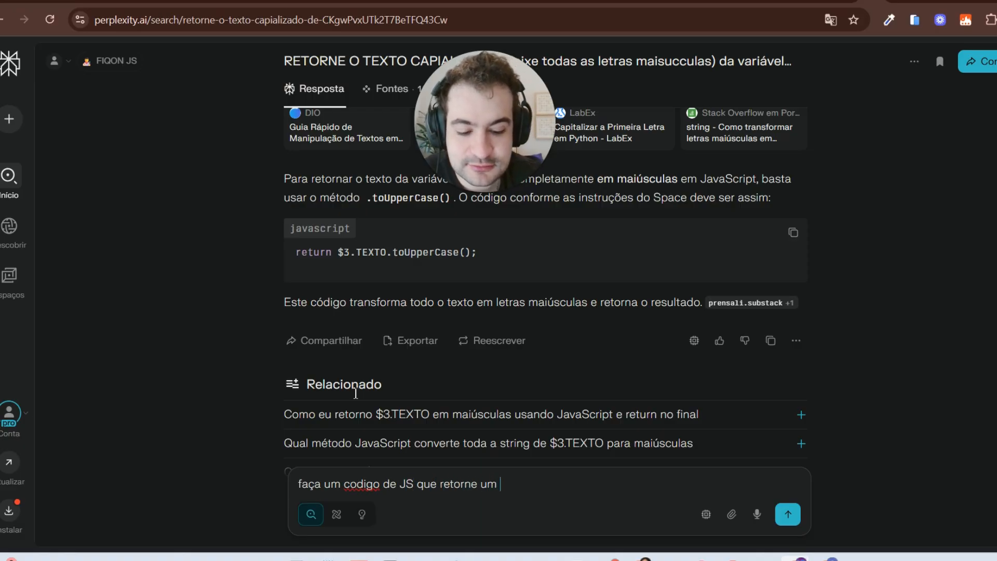
pyautogui.write('número de ')
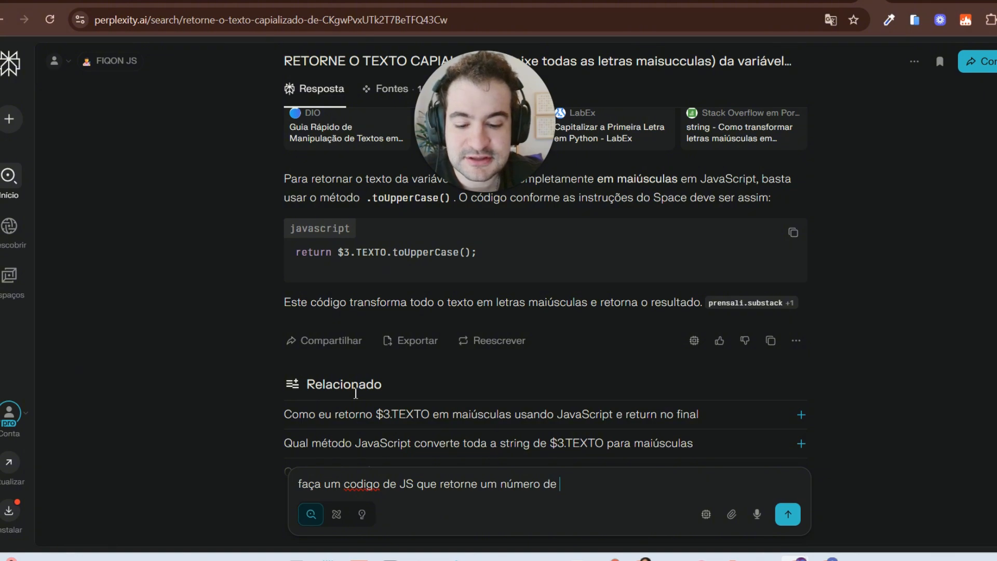
pyautogui.write('0 a 10')
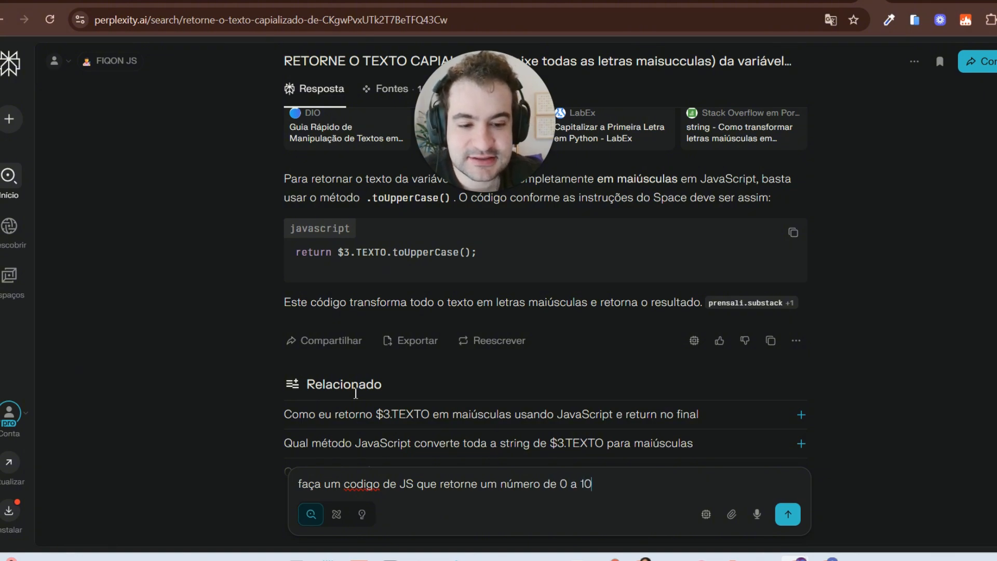
pyautogui.write('0 aleatoriamente')
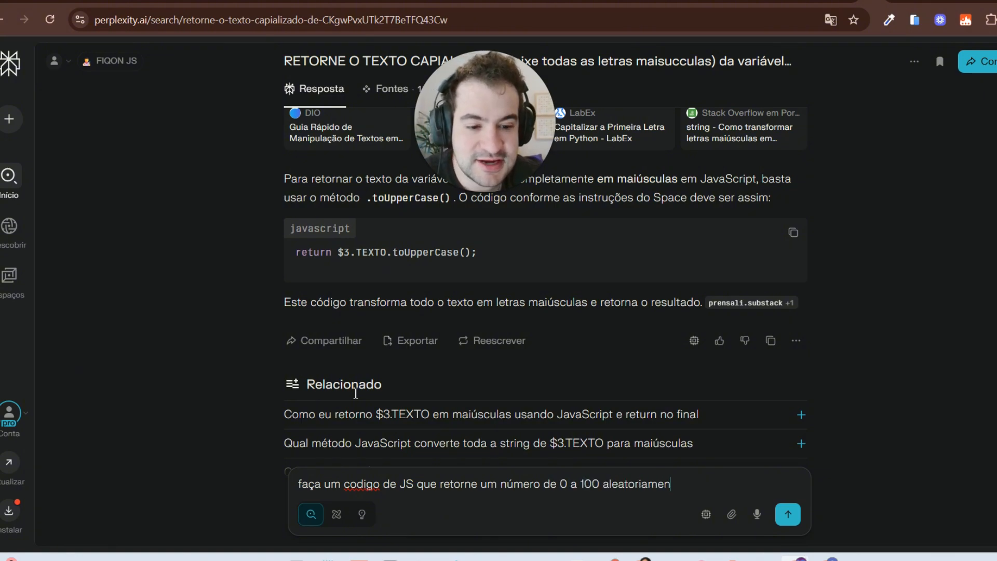
pyautogui.press('Return')
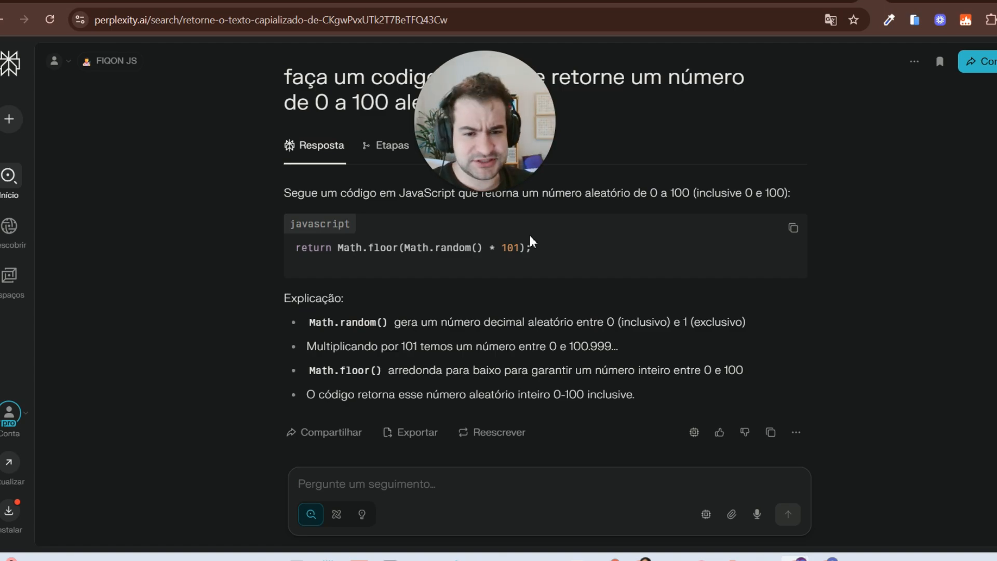
pyautogui.click(793, 229)
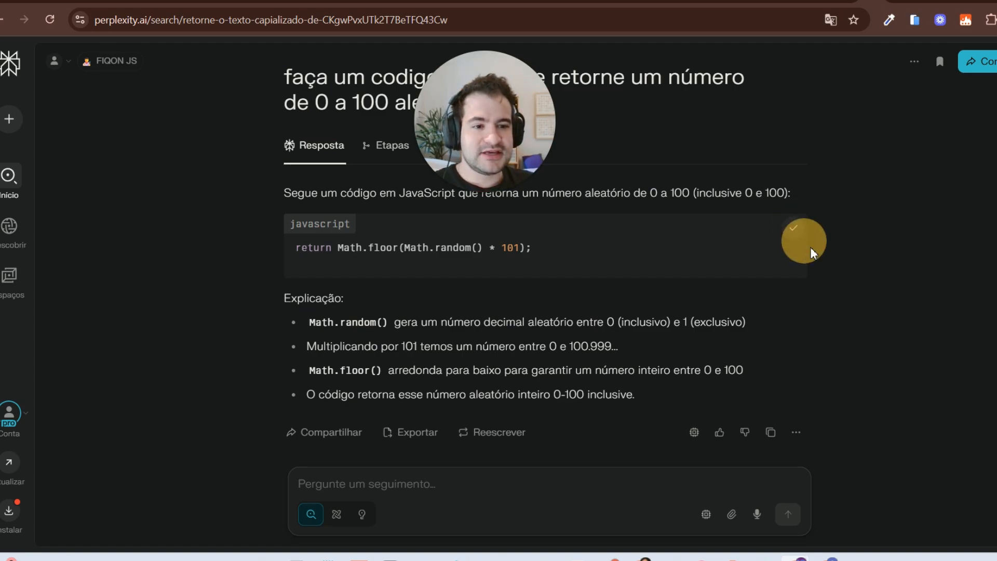
# Step: Add a Javascript component after the Filtro node and open its empty script editor
pyautogui.click(872, 3)
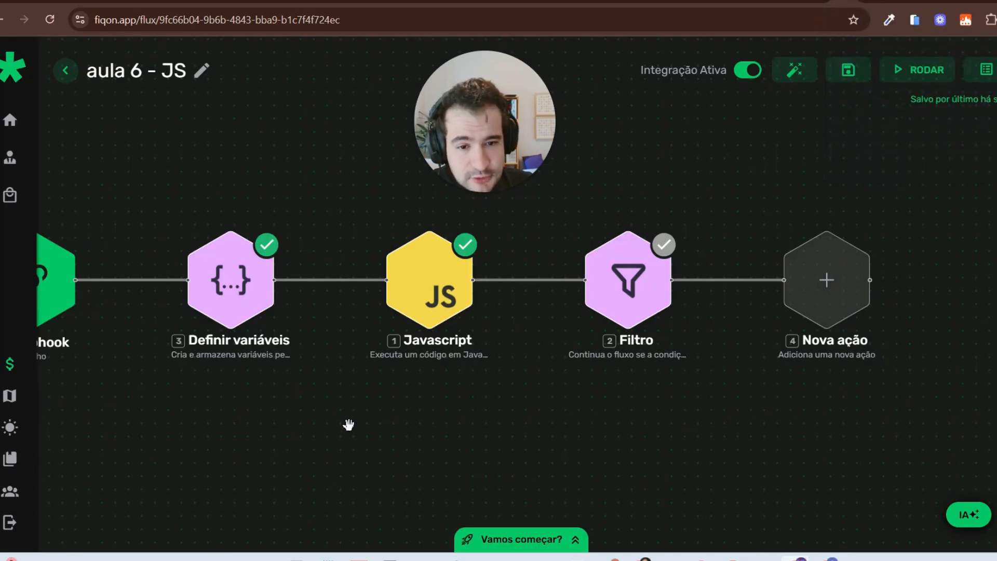
pyautogui.moveTo(425, 378); pyautogui.dragTo(625, 398)
pyautogui.moveTo(871, 440); pyautogui.dragTo(325, 453)
pyautogui.click(502, 339)
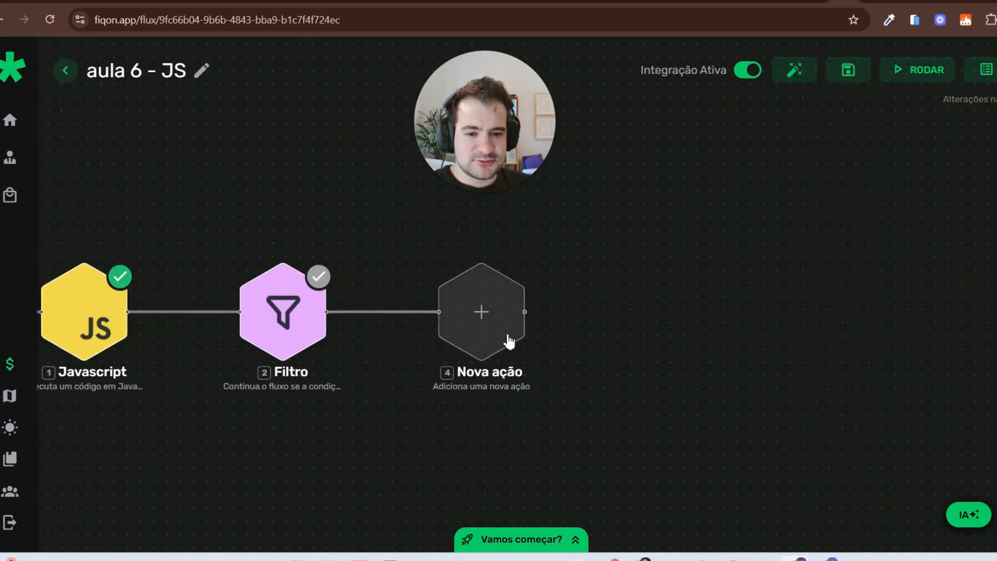
pyautogui.click(478, 312)
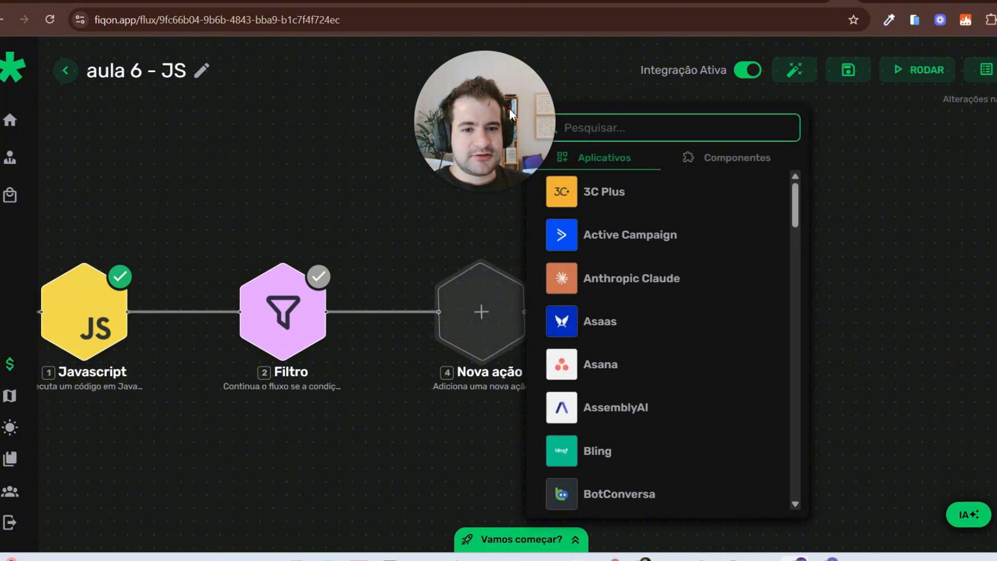
pyautogui.click(748, 162)
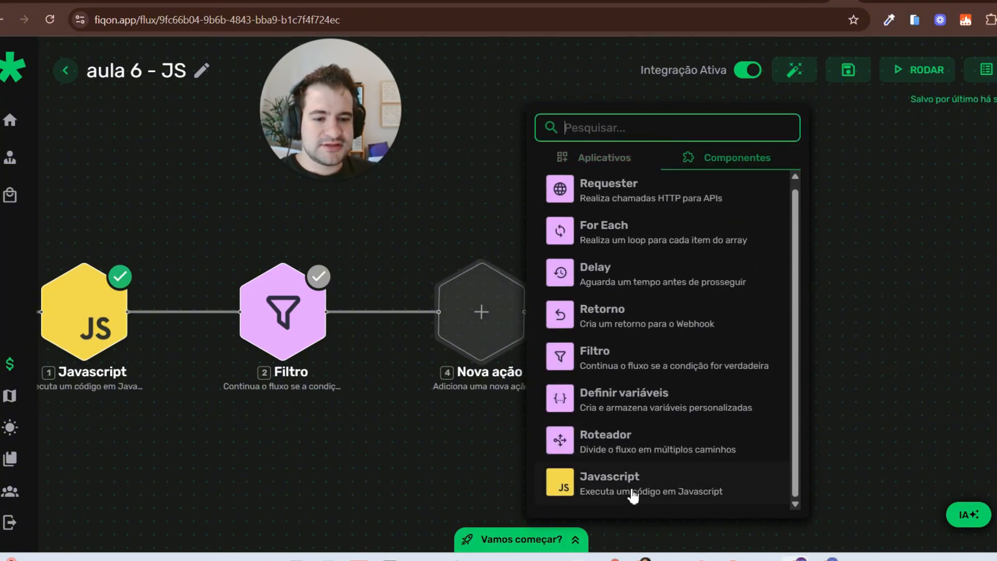
pyautogui.click(634, 494)
pyautogui.click(446, 372)
pyautogui.click(467, 319)
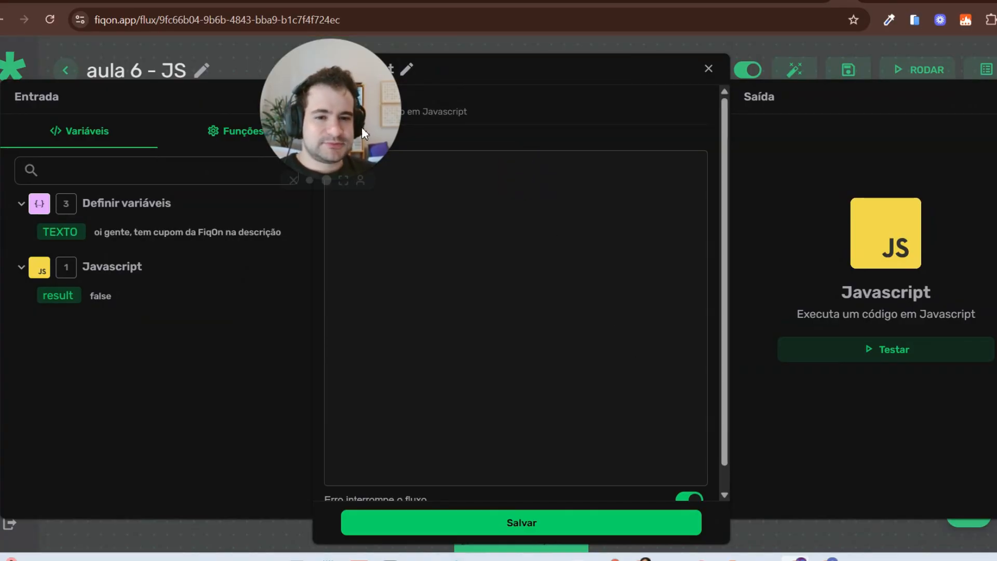
# Step: Replace the script with the copied Math.floor(Math.random() * 101) random-number code
pyautogui.click(442, 174)
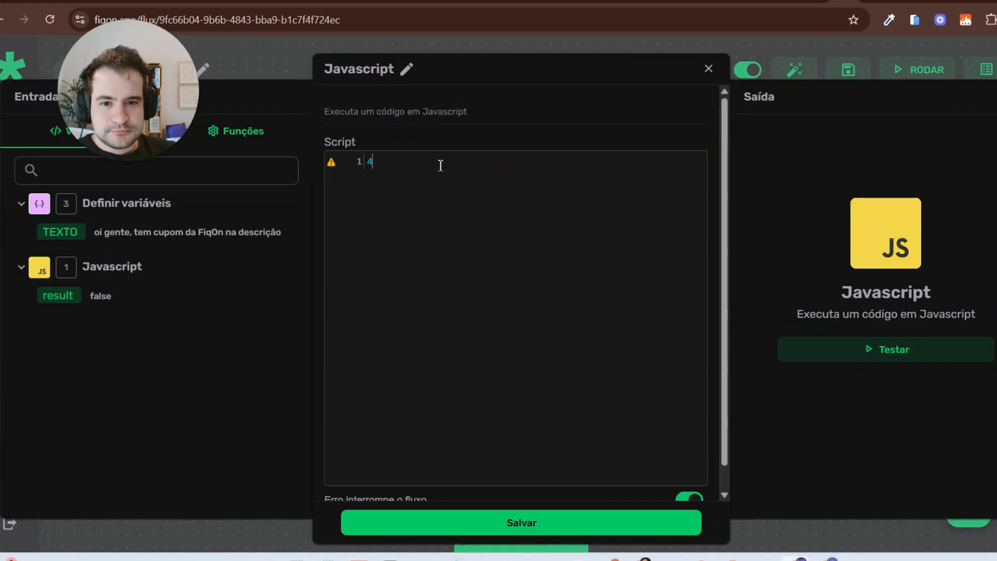
pyautogui.press('BackSpace')
pyautogui.click(904, 1)
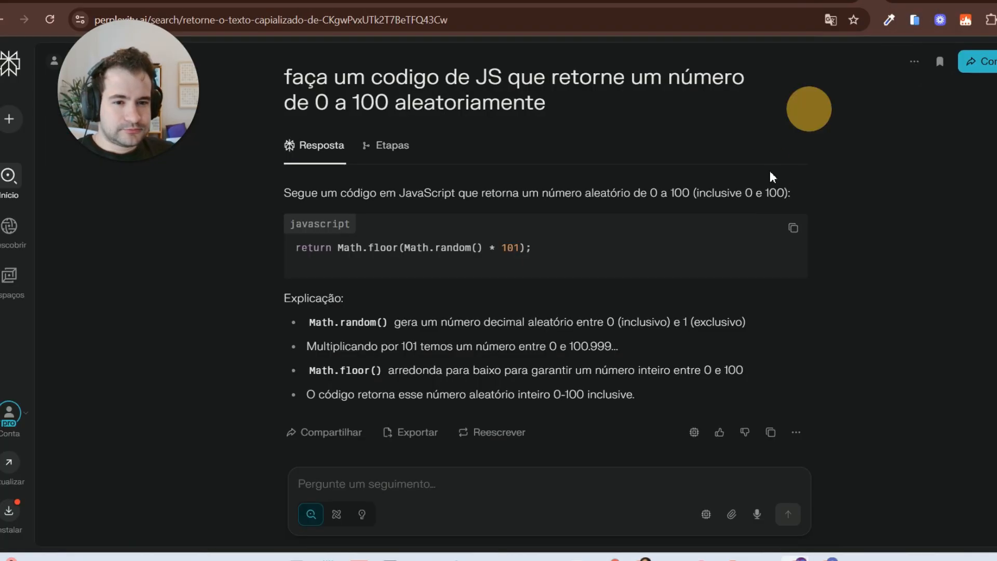
pyautogui.hotkey('ctrl', 'Tab')
pyautogui.hotkey('ctrl', 'v')
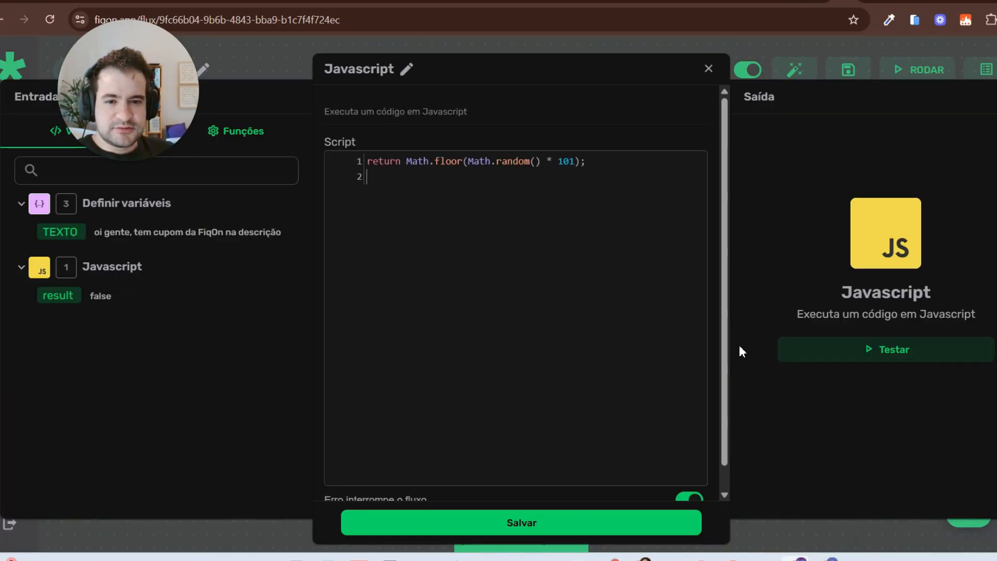
# Step: Test the step several times, getting random results like 50, then save it
pyautogui.click(920, 356)
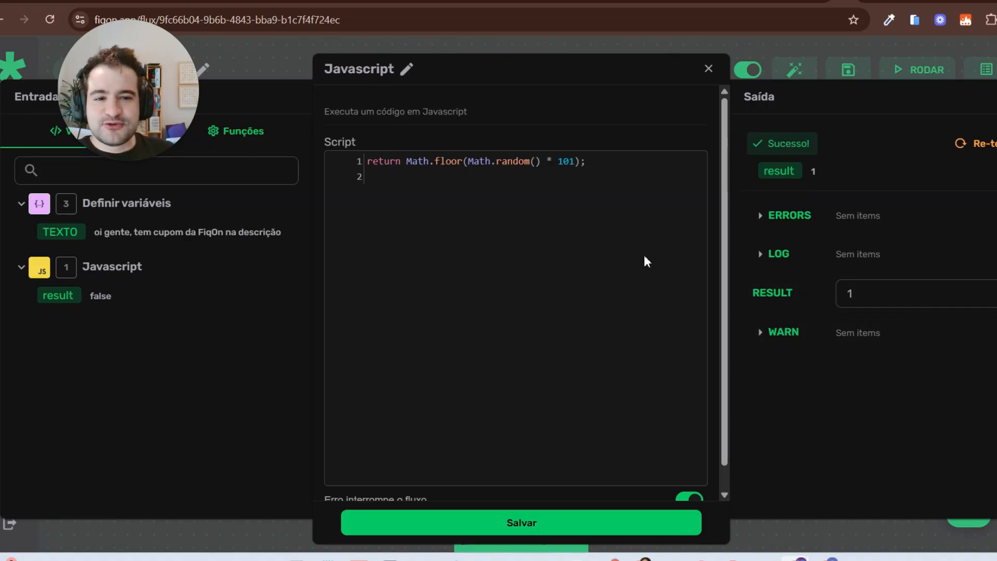
pyautogui.click(981, 144)
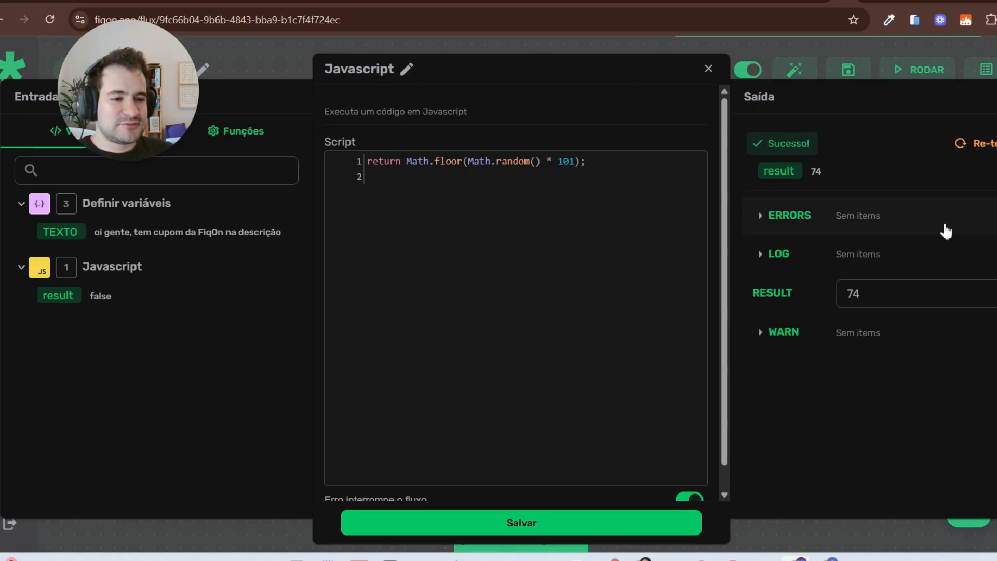
pyautogui.click(980, 143)
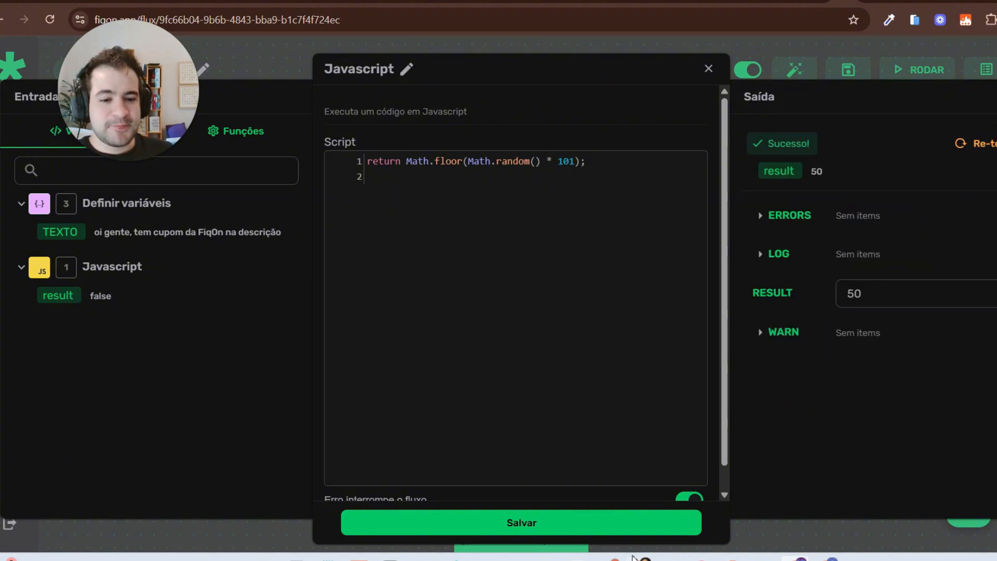
pyautogui.click(631, 523)
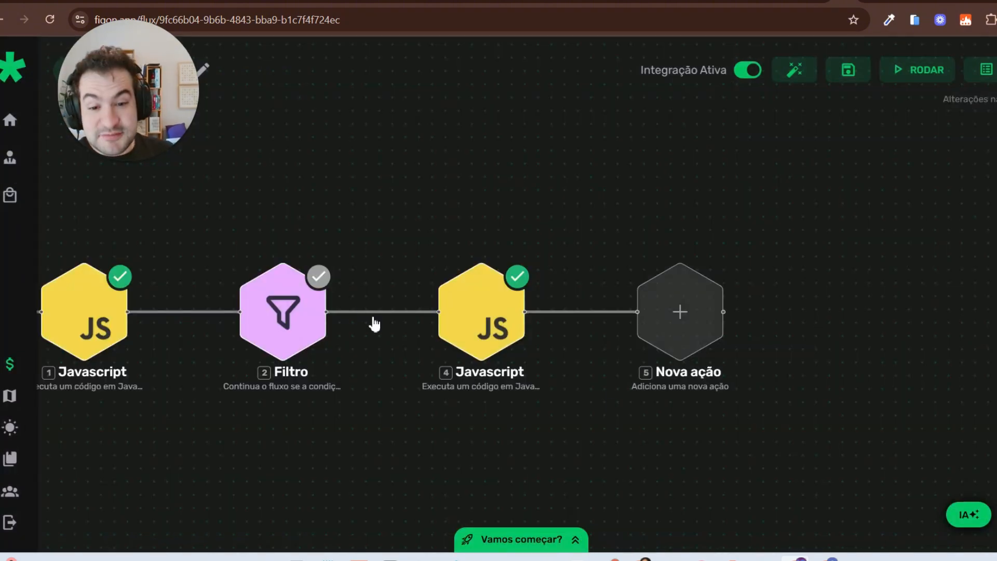
# Step: Duplicate the Filtro node after step 4 and set its condition to $4.result greater than 2
pyautogui.rightClick(299, 317)
pyautogui.click(328, 360)
pyautogui.moveTo(387, 442); pyautogui.dragTo(597, 333)
pyautogui.click(663, 325)
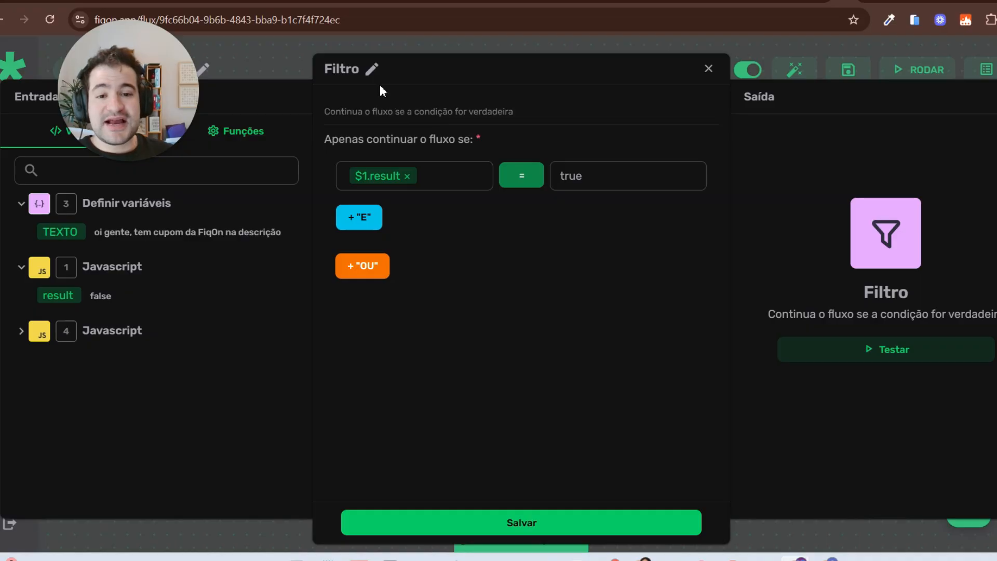
pyautogui.click(527, 176)
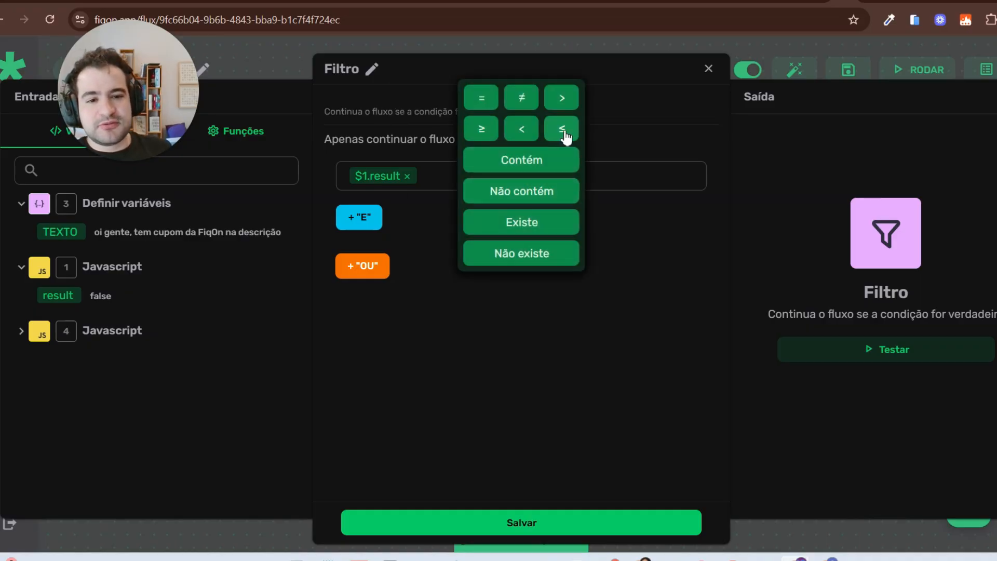
pyautogui.click(560, 96)
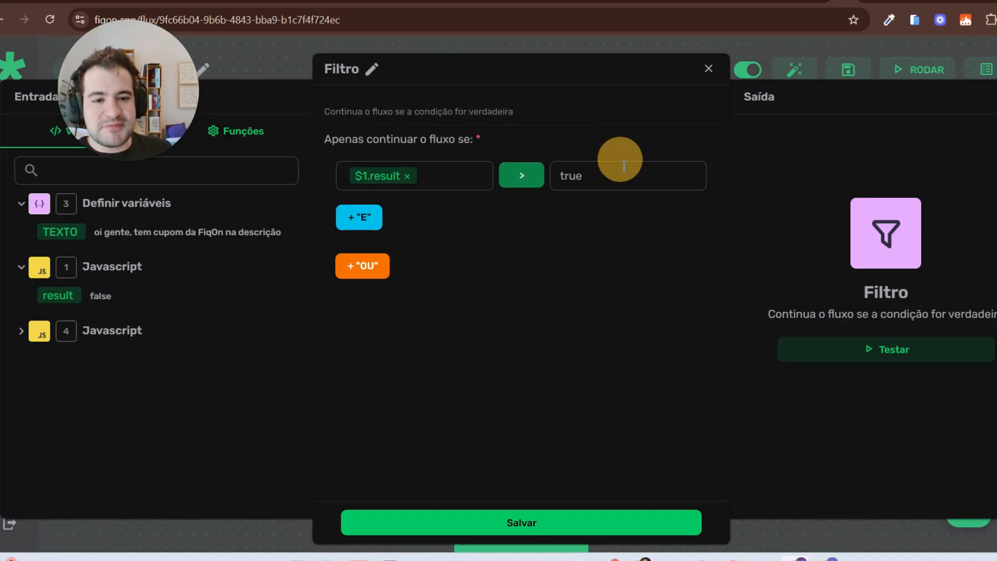
pyautogui.doubleClick(600, 172)
pyautogui.write('2')
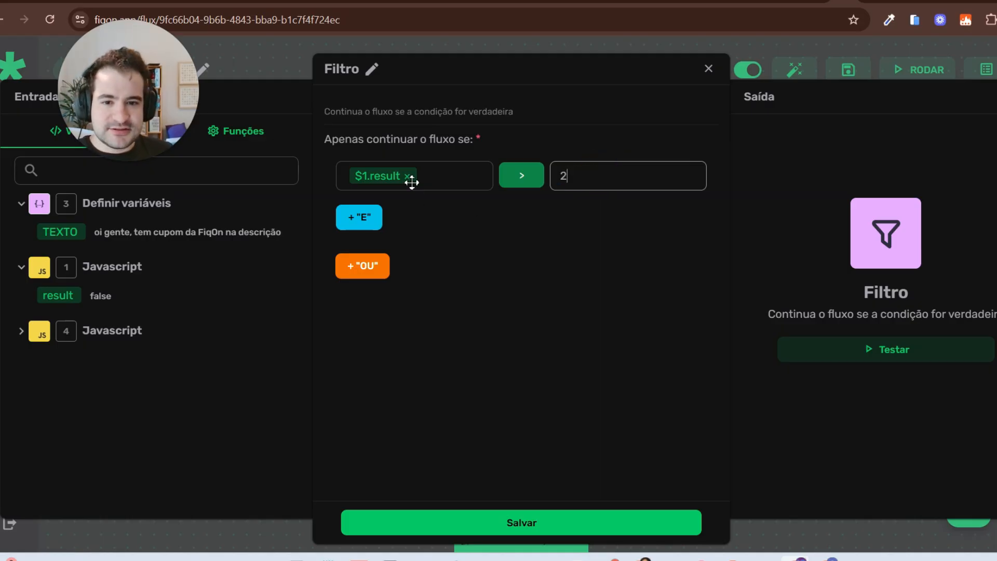
pyautogui.click(107, 333)
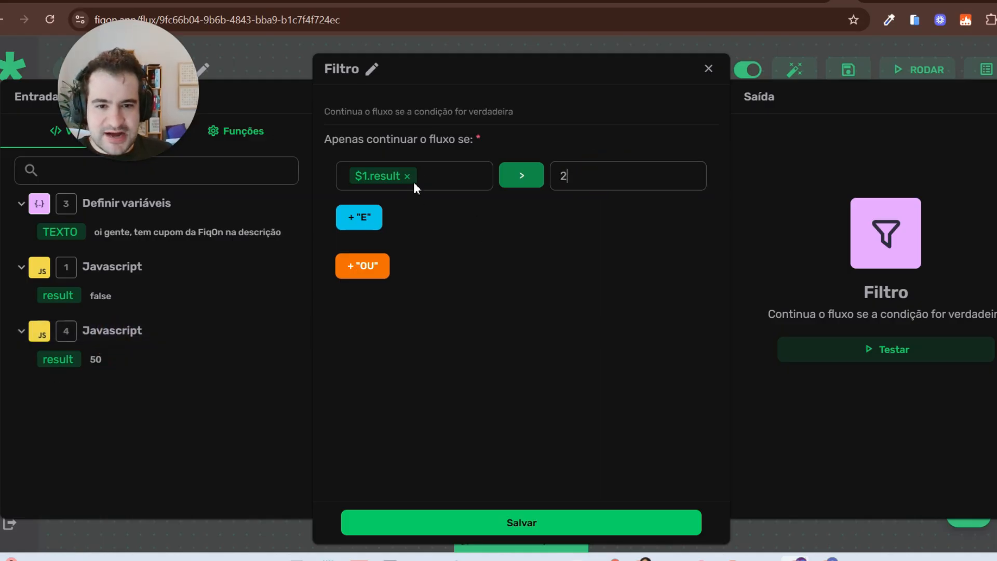
pyautogui.click(408, 176)
pyautogui.click(58, 359)
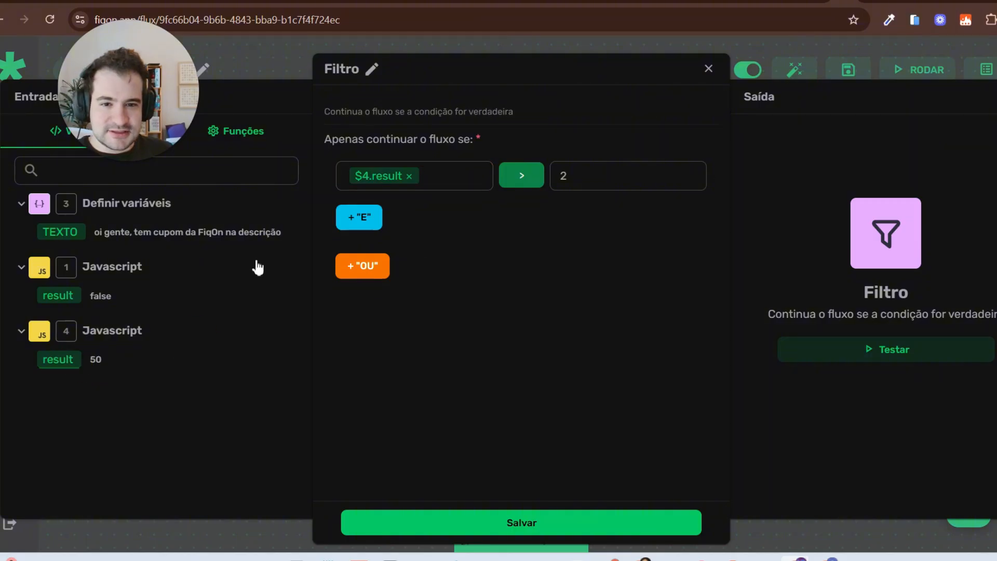
# Step: Add an AND condition requiring $4.result to be less than 10
pyautogui.click(362, 220)
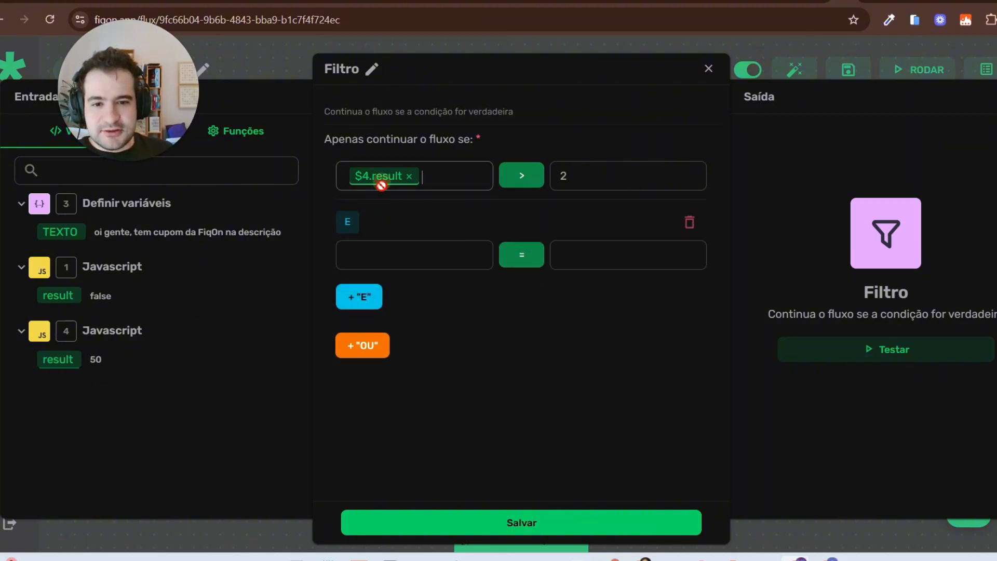
pyautogui.moveTo(383, 177); pyautogui.dragTo(382, 257)
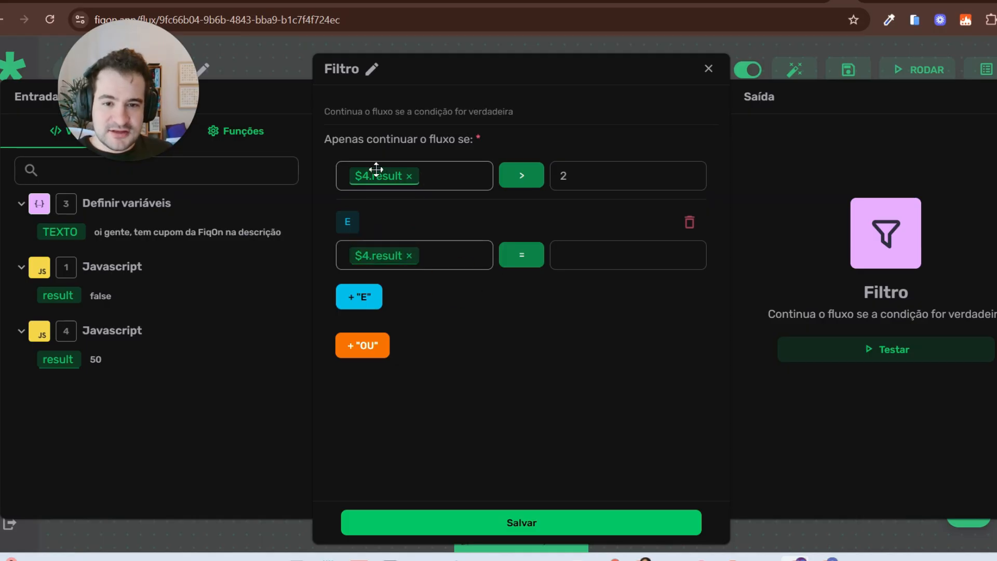
pyautogui.moveTo(408, 109); pyautogui.dragTo(340, 92)
pyautogui.moveTo(402, 240)
pyautogui.mouseDown()
pyautogui.moveTo(403, 228)
pyautogui.moveTo(312, 234)
pyautogui.mouseUp()
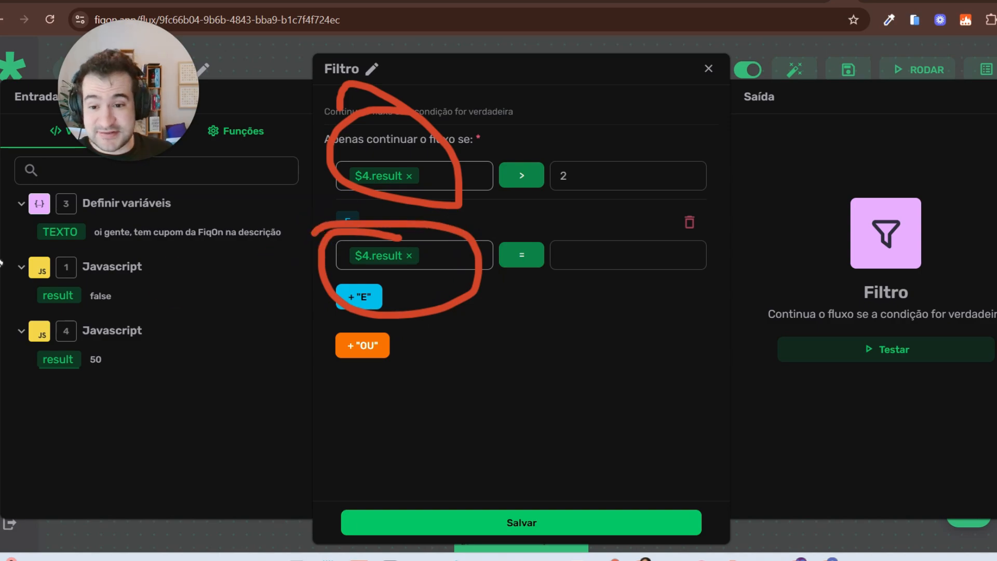
pyautogui.click(7, 260)
pyautogui.click(531, 262)
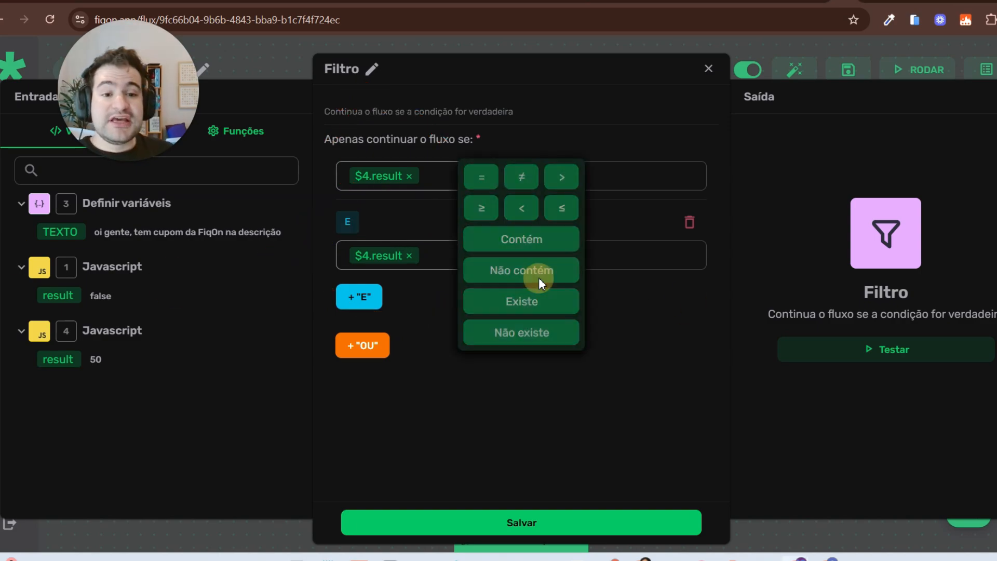
pyautogui.click(521, 209)
pyautogui.click(631, 261)
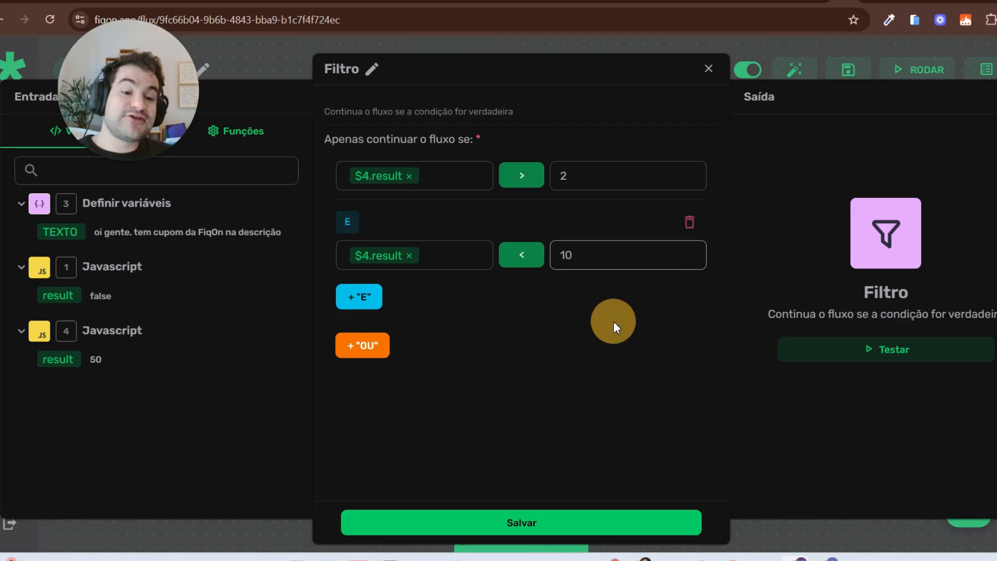
pyautogui.click(613, 321)
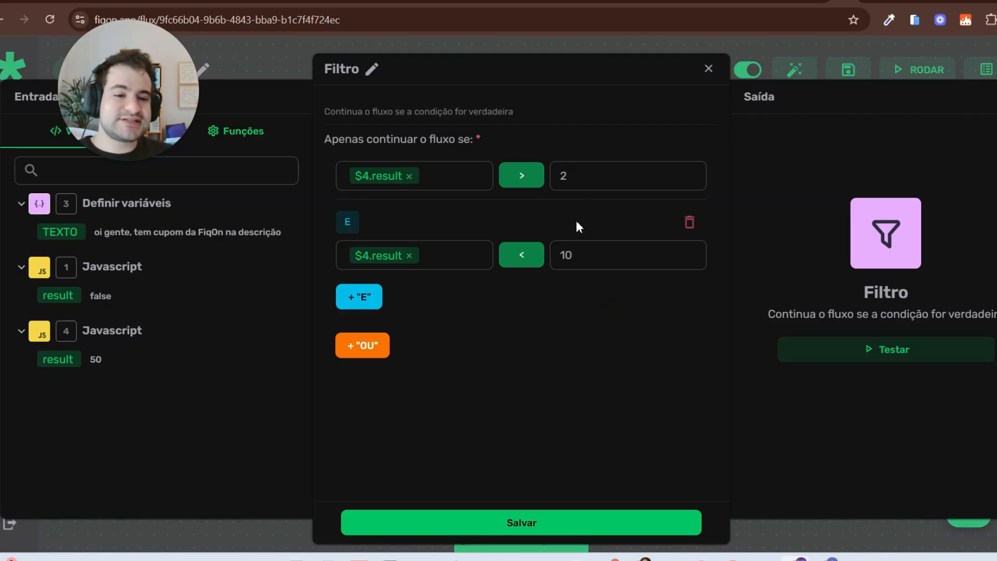
pyautogui.doubleClick(583, 254)
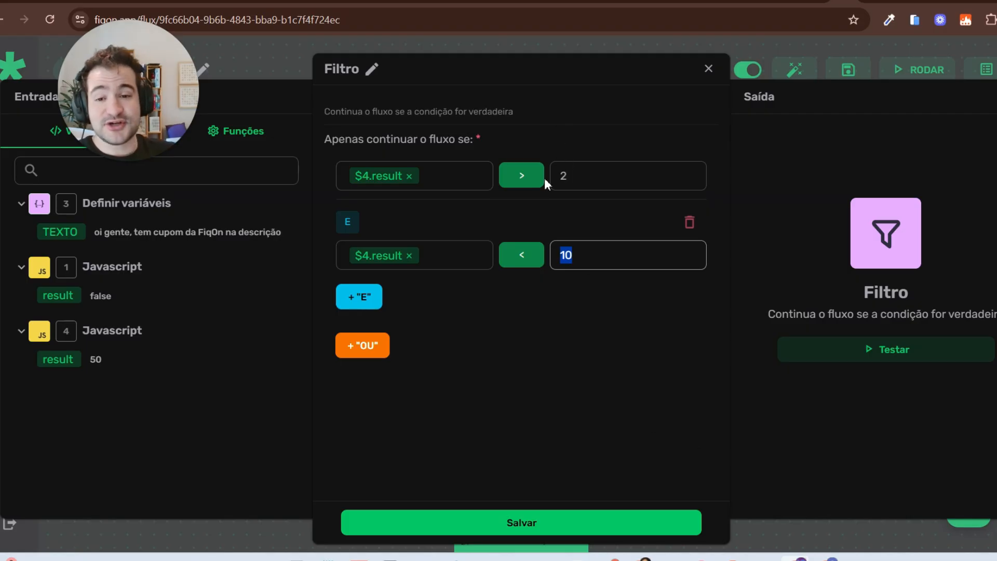
pyautogui.click(542, 518)
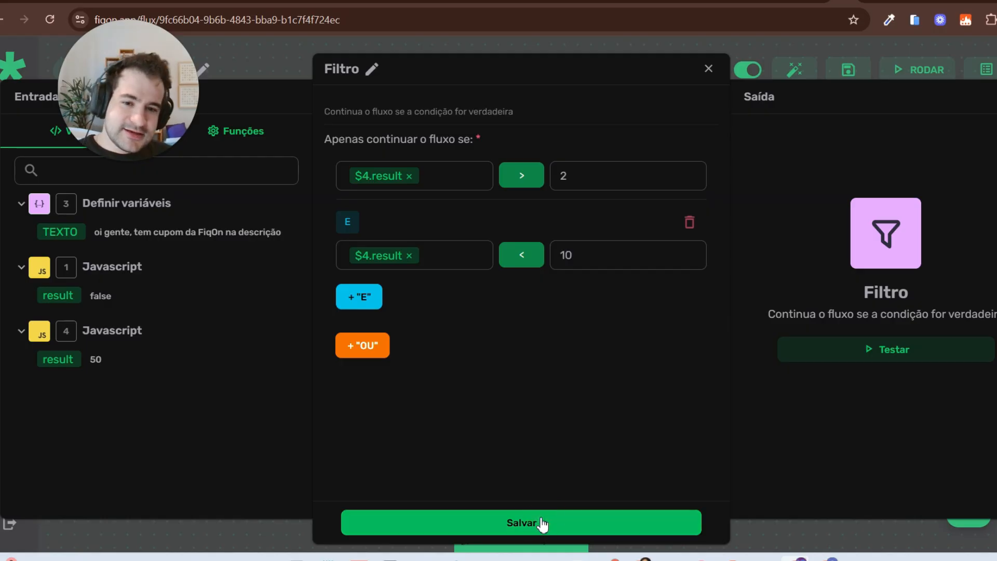
# Step: Save the filter and switch to the '…2 PÓS COMPRA CAMINHOS' flow
pyautogui.click(541, 523)
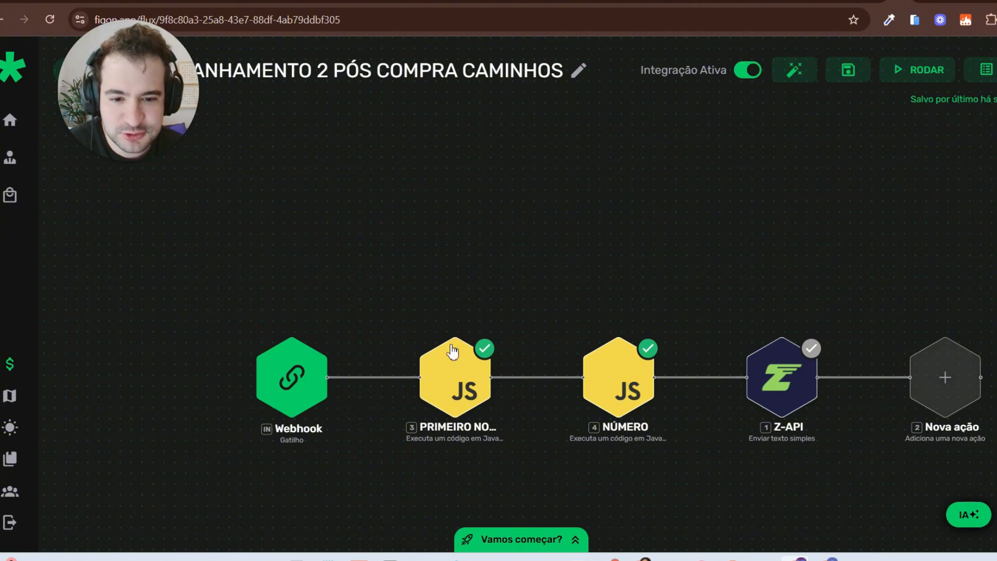
pyautogui.scroll(3, 476, 466)
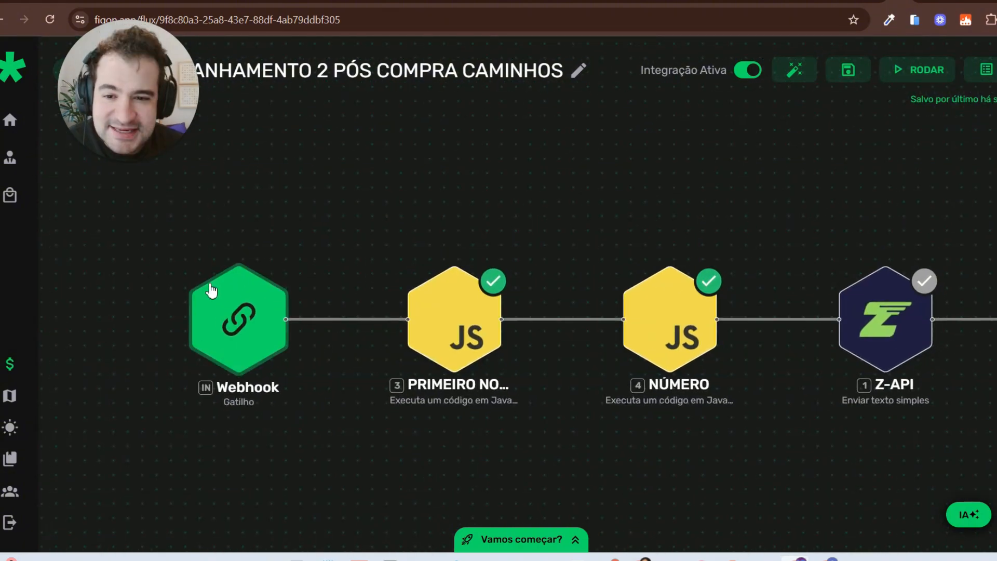
pyautogui.moveTo(248, 230)
pyautogui.mouseDown()
pyautogui.moveTo(185, 430)
pyautogui.moveTo(252, 234)
pyautogui.mouseUp()
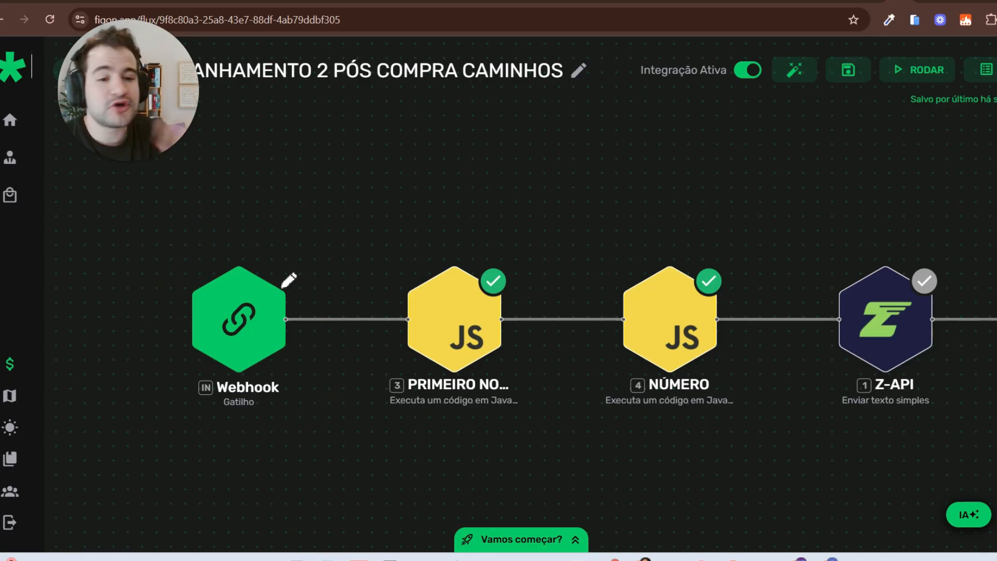
# Step: Open the PRIMEIRO NOME script and type a test name below the return statement
pyautogui.click(26, 256)
pyautogui.click(483, 318)
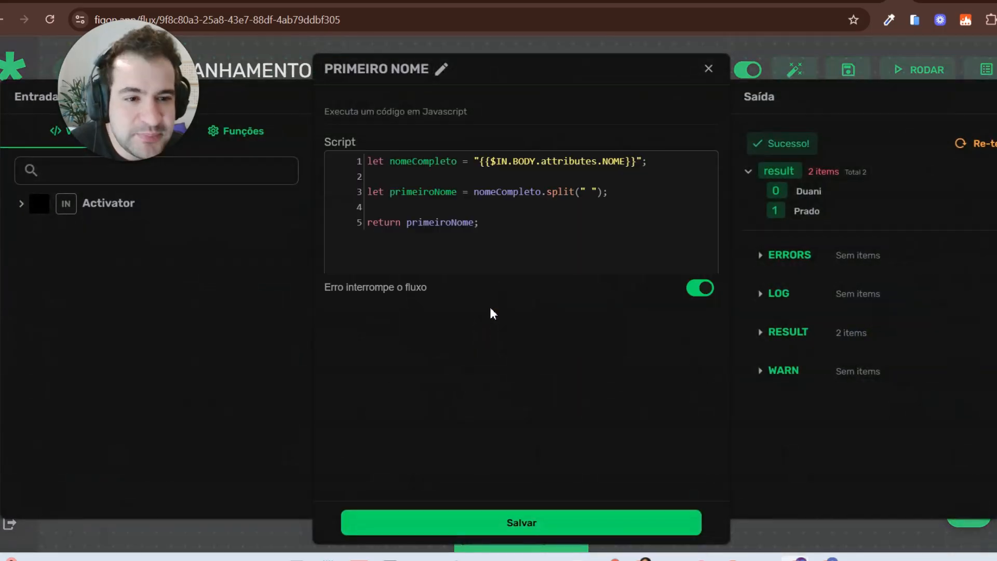
pyautogui.moveTo(497, 166); pyautogui.dragTo(634, 163)
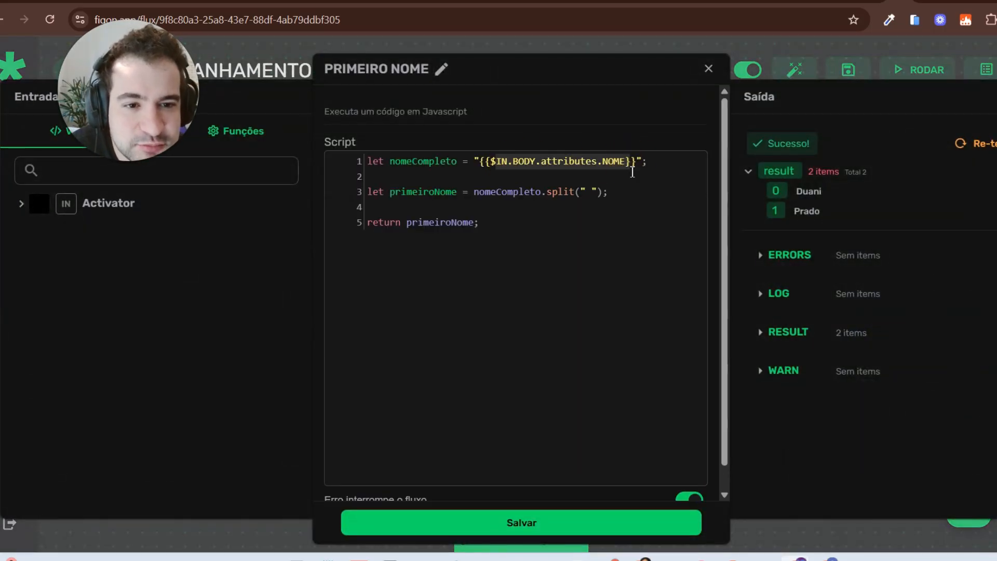
pyautogui.click(631, 162)
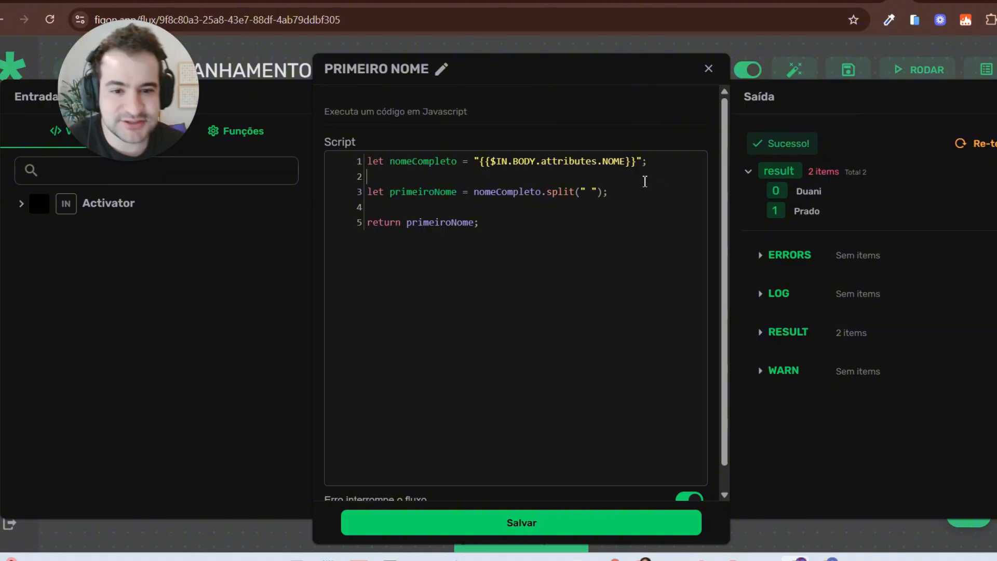
pyautogui.click(507, 334)
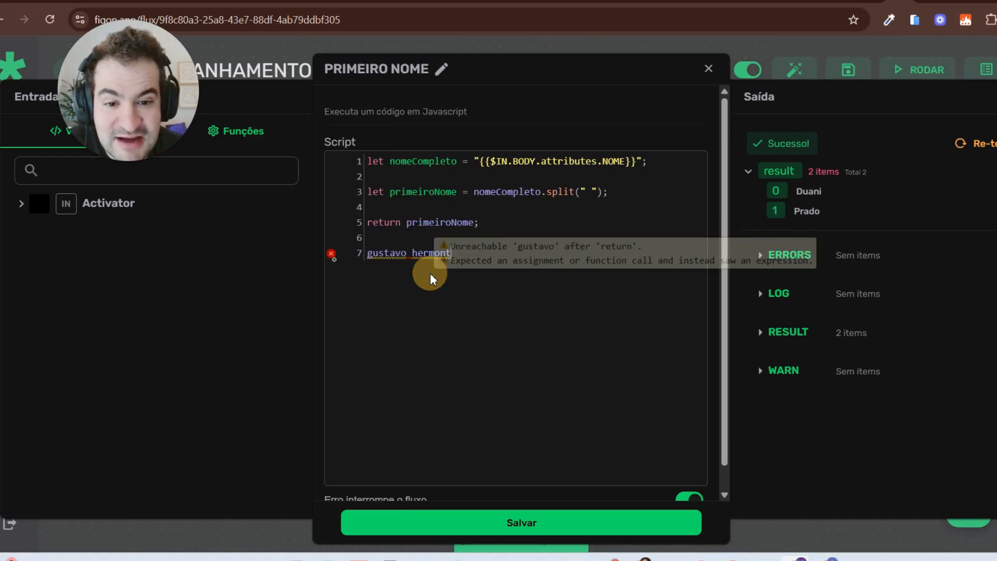
# Step: Delete the stray test text, keeping the original five lines, and close the script
pyautogui.hotkey('ctrl', '+')
pyautogui.moveTo(423, 274); pyautogui.dragTo(416, 274)
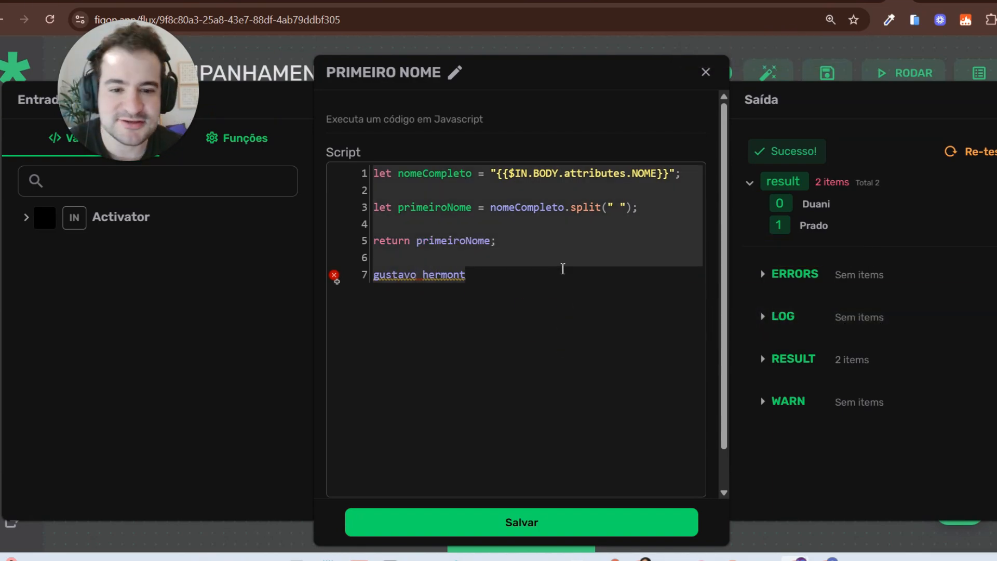
pyautogui.moveTo(521, 285); pyautogui.dragTo(374, 268)
pyautogui.press('BackSpace')
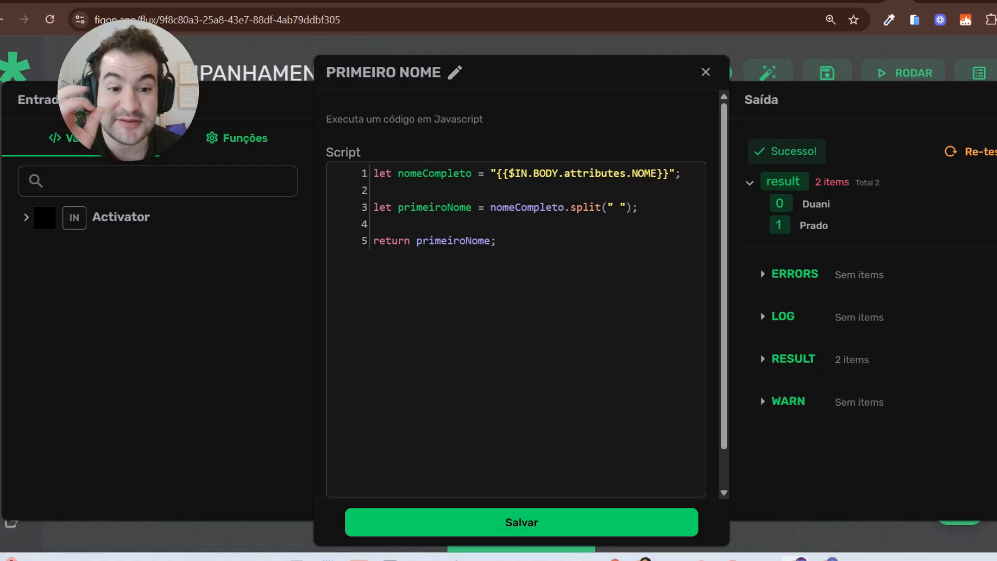
pyautogui.click(582, 527)
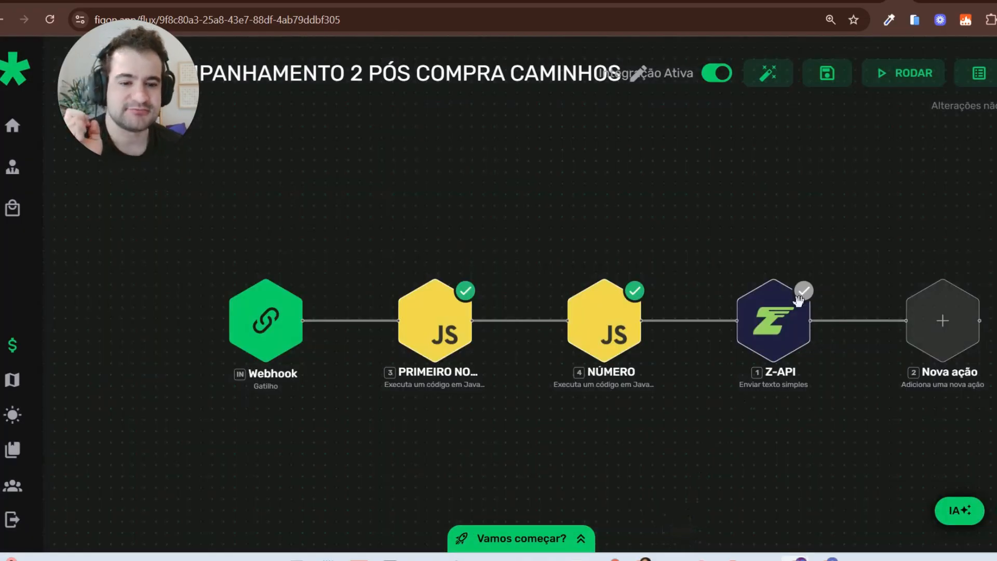
# Step: Save the integration, then review the NÚMERO script that prefixes country code 55 and close it
pyautogui.click(830, 83)
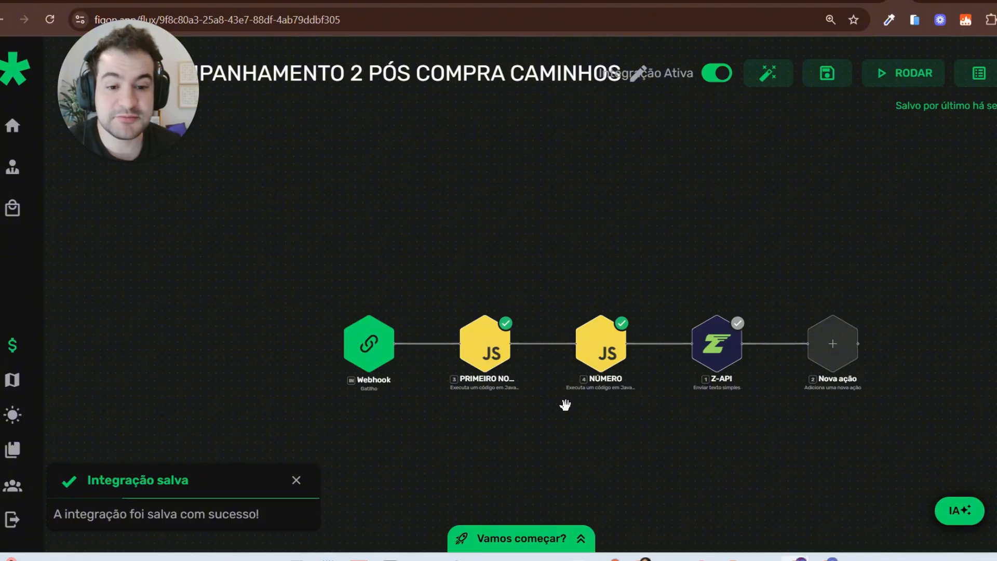
pyautogui.scroll(2, 632, 405)
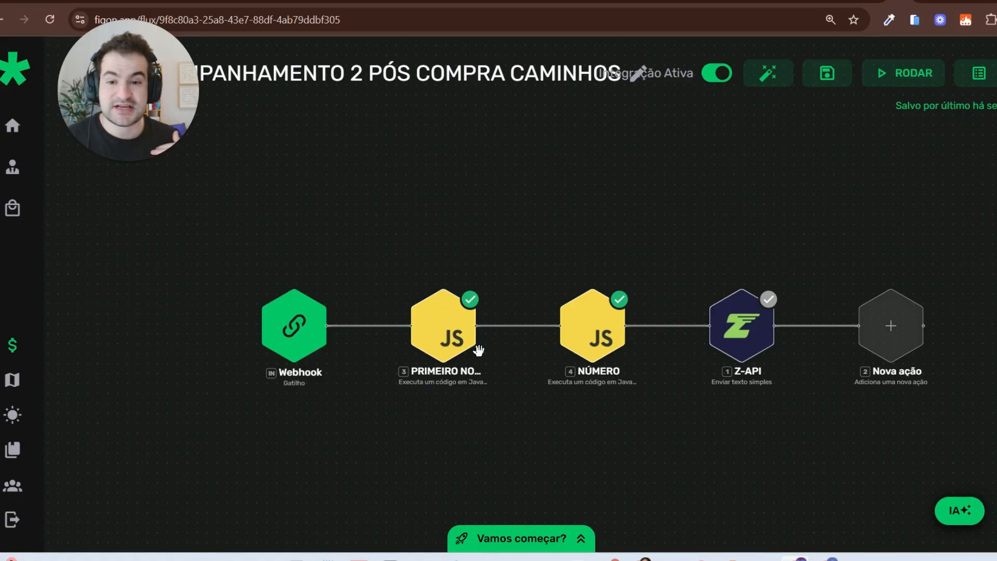
pyautogui.click(593, 341)
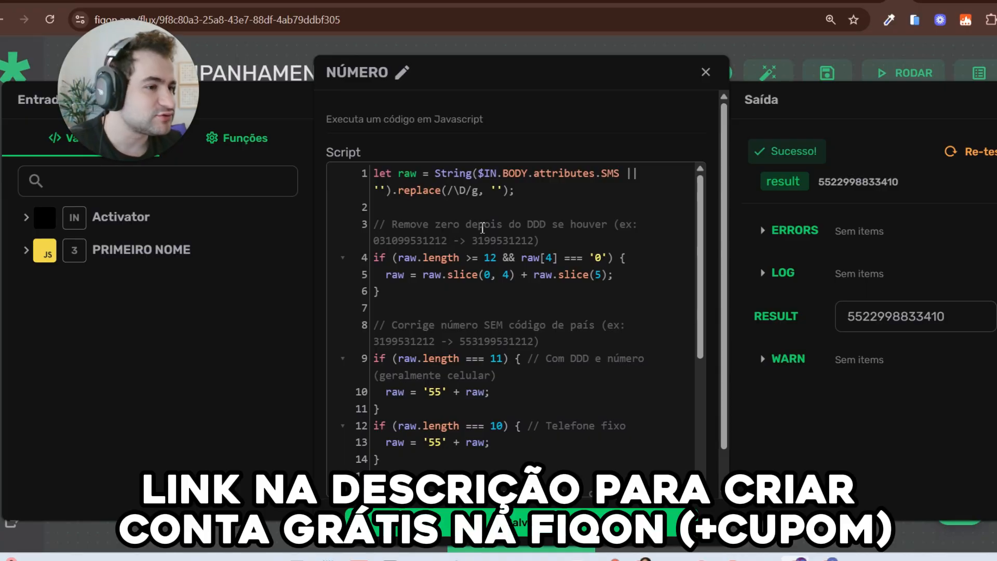
pyautogui.scroll(-3, 482, 228)
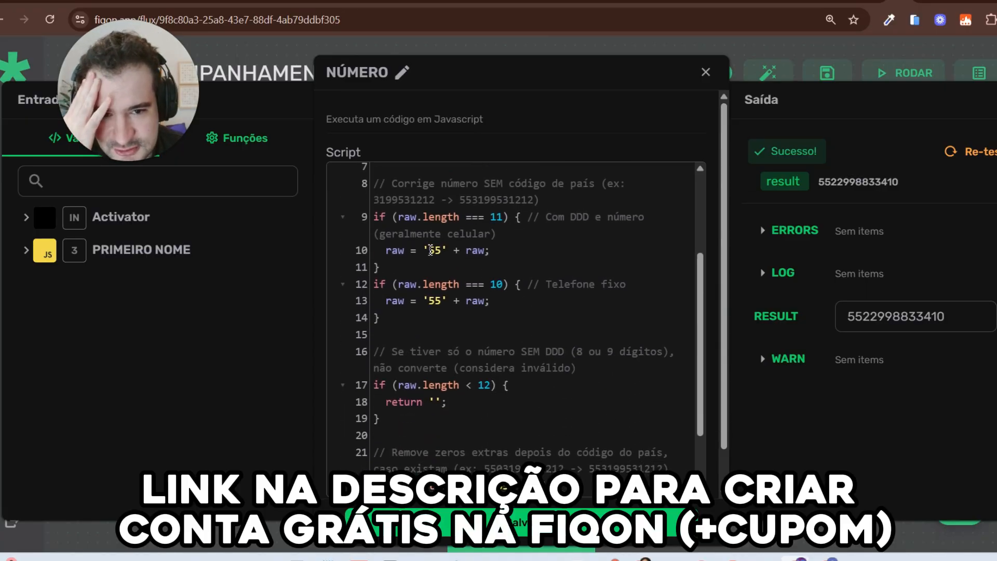
pyautogui.moveTo(429, 251); pyautogui.dragTo(464, 249)
pyautogui.scroll(3, 571, 292)
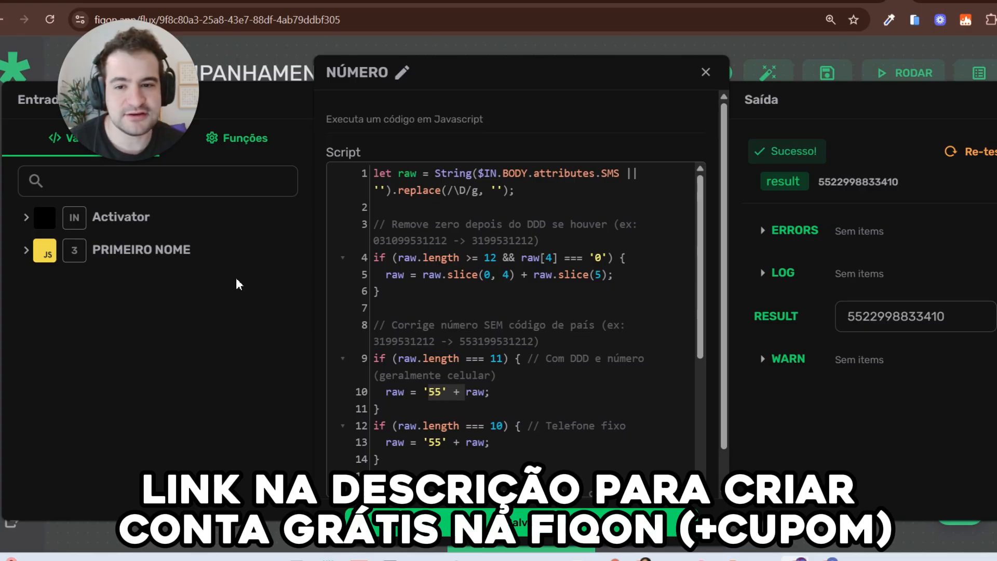
pyautogui.press('Escape')
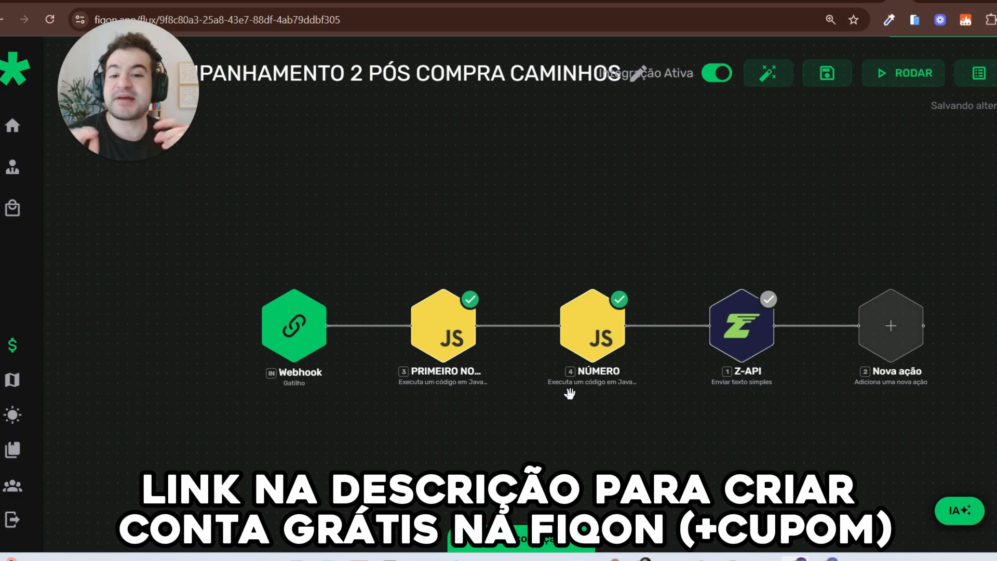
pyautogui.scroll(3, 408, 407)
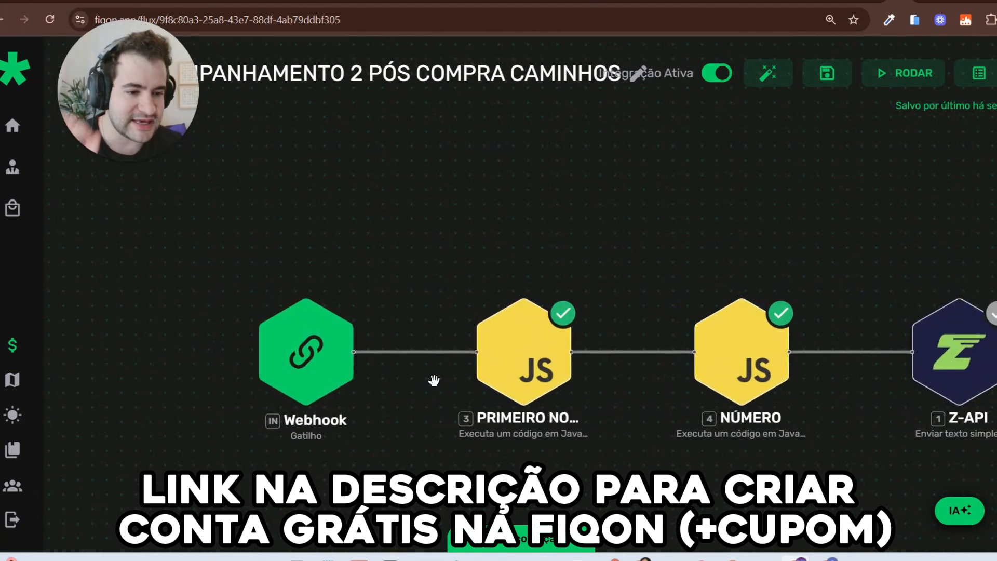
pyautogui.moveTo(251, 148)
pyautogui.mouseDown()
pyautogui.moveTo(270, 242)
pyautogui.moveTo(306, 264)
pyautogui.moveTo(254, 248)
pyautogui.mouseUp()
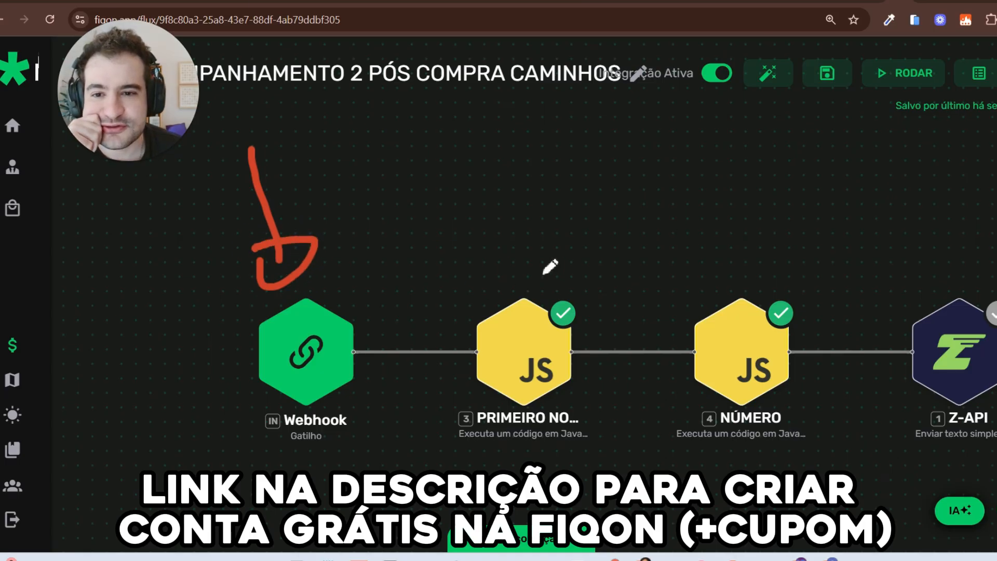
pyautogui.press('e')
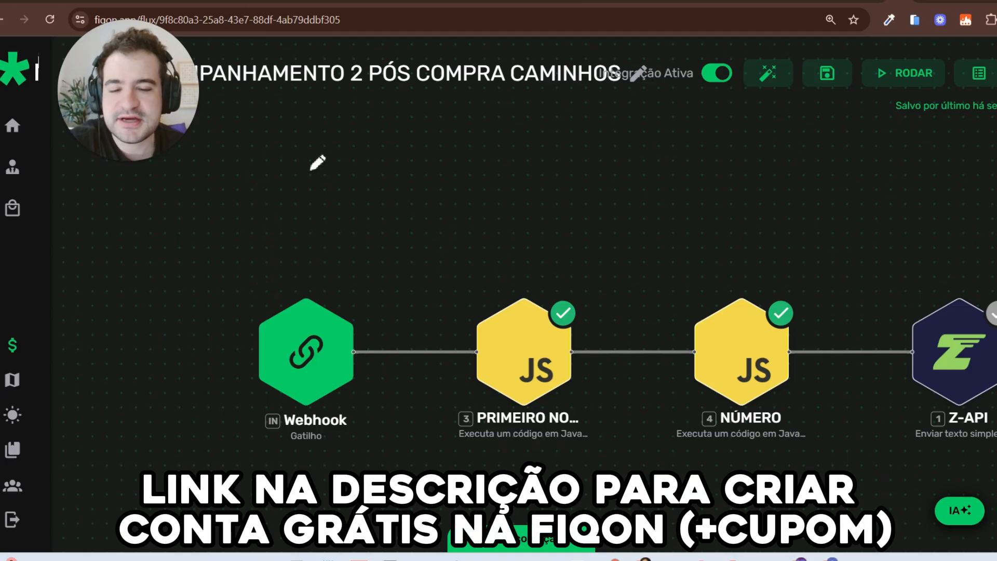
pyautogui.moveTo(540, 243)
pyautogui.mouseDown()
pyautogui.moveTo(466, 340)
pyautogui.moveTo(462, 253)
pyautogui.mouseUp()
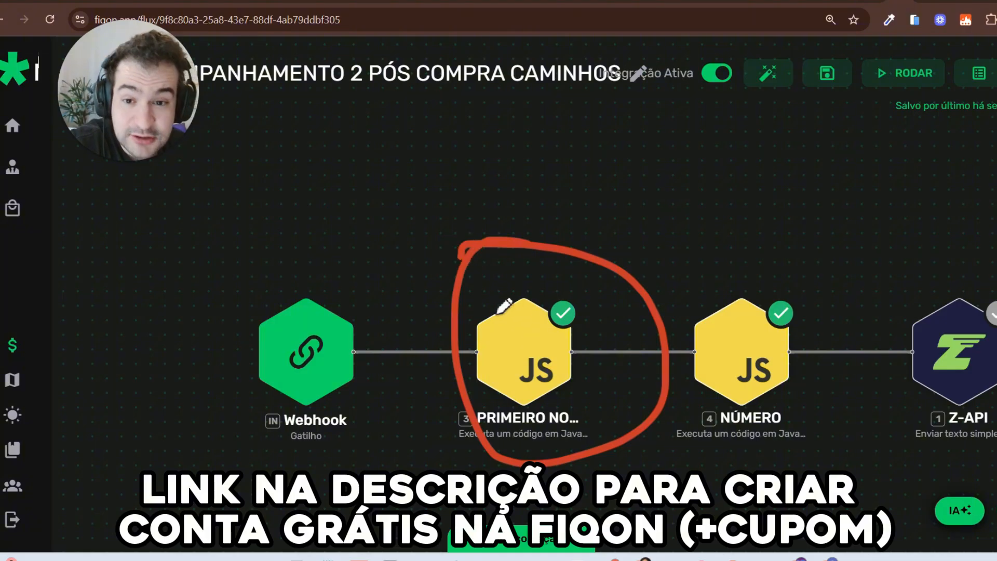
pyautogui.press('e')
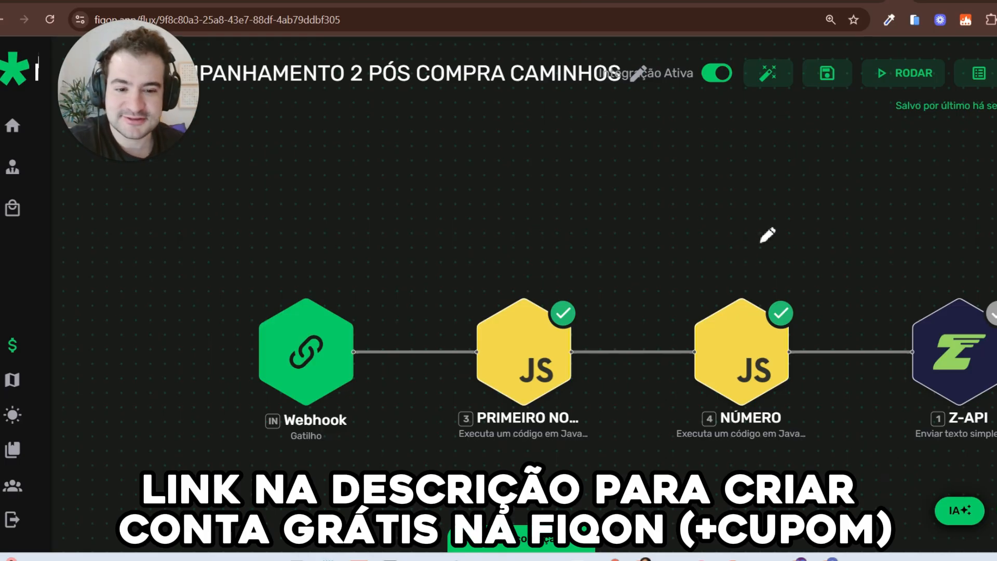
pyautogui.moveTo(620, 251)
pyautogui.mouseDown()
pyautogui.moveTo(485, 267)
pyautogui.moveTo(470, 278)
pyautogui.mouseUp()
pyautogui.moveTo(767, 257)
pyautogui.mouseDown()
pyautogui.moveTo(645, 403)
pyautogui.moveTo(708, 294)
pyautogui.moveTo(705, 307)
pyautogui.mouseUp()
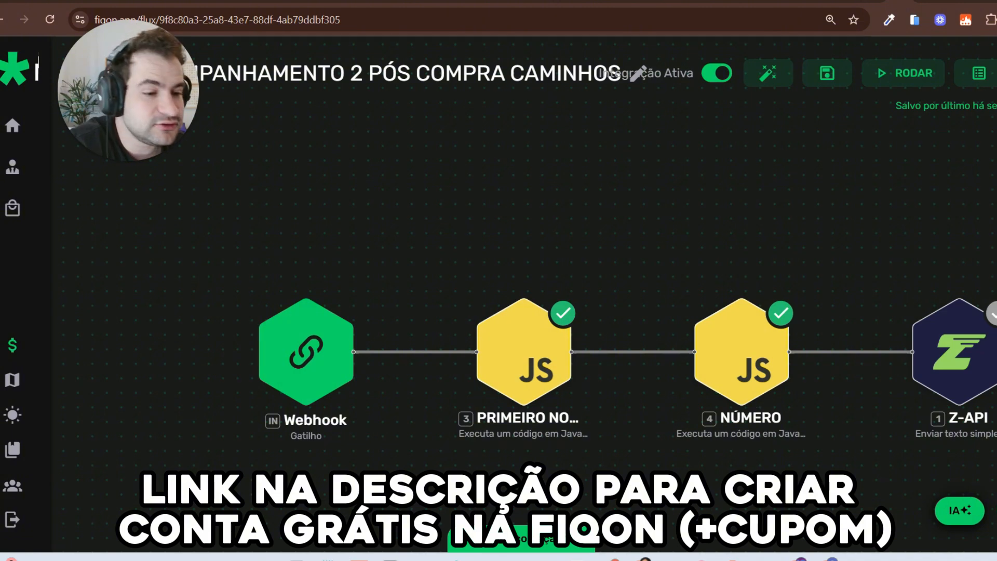
pyautogui.moveTo(987, 257)
pyautogui.mouseDown()
pyautogui.moveTo(883, 416)
pyautogui.moveTo(994, 488)
pyautogui.mouseUp()
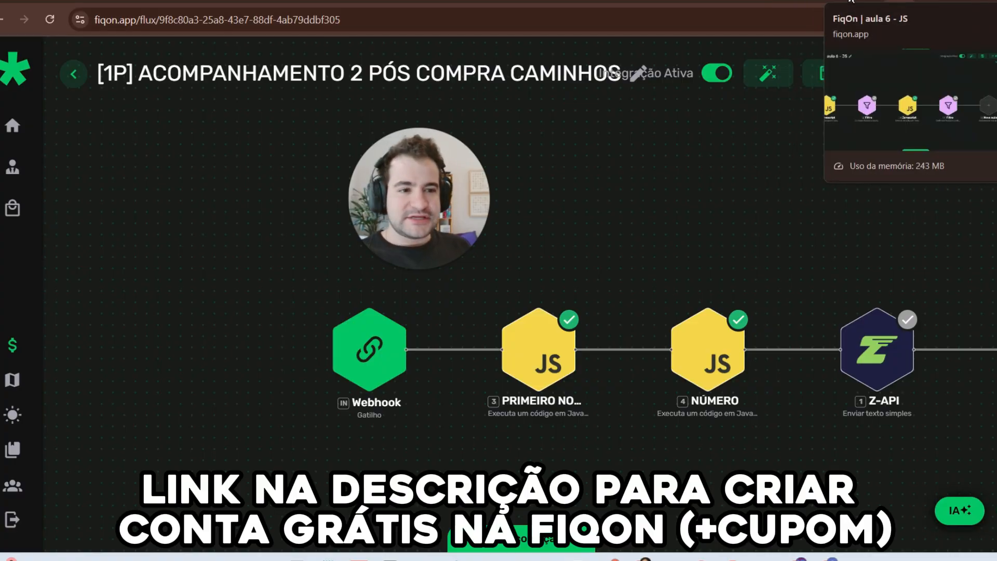
# Step: Go from the Perplexity thread to the FIQON JS space and open its Configurações
pyautogui.click(877, 7)
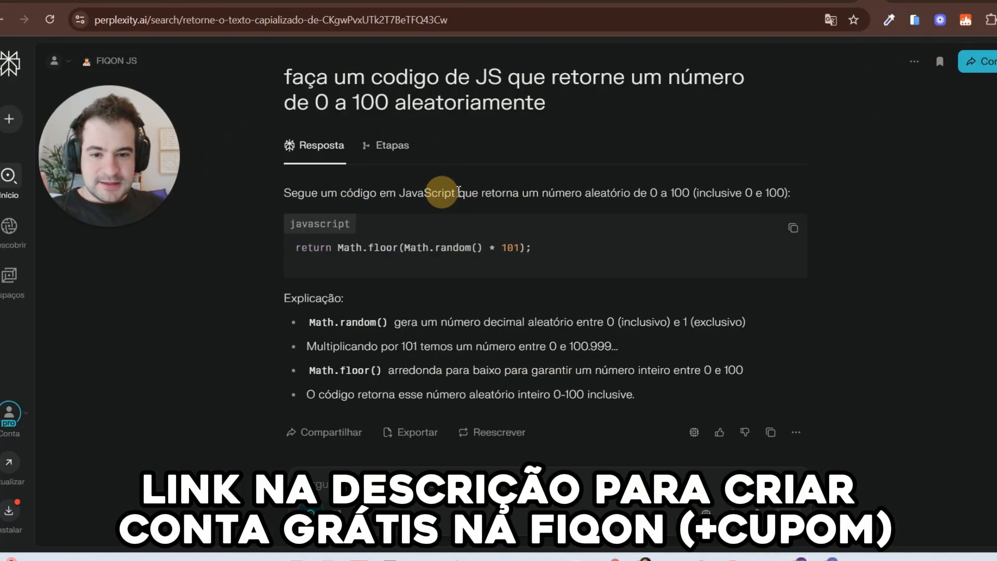
pyautogui.scroll(6, 445, 196)
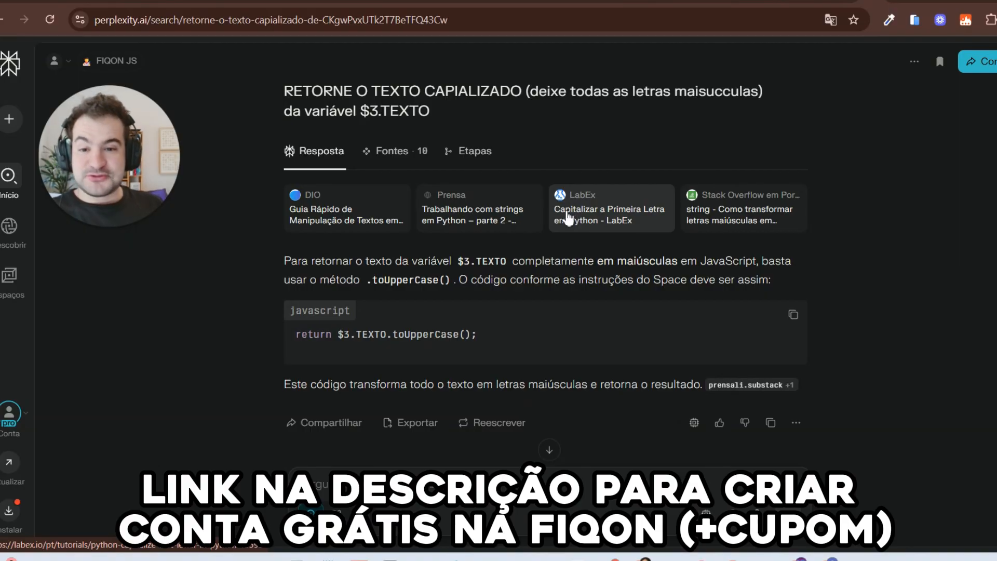
pyautogui.click(914, 62)
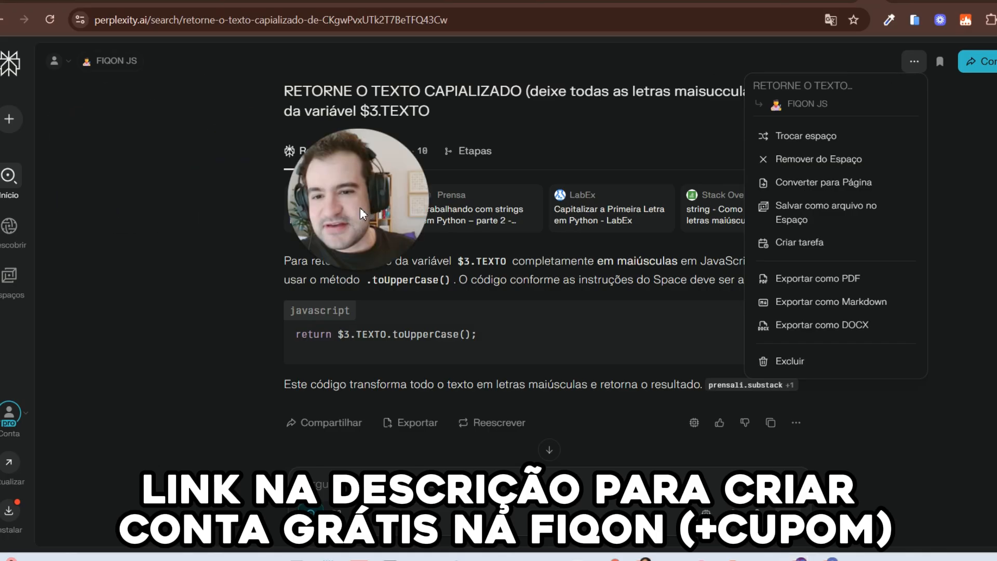
pyautogui.click(105, 62)
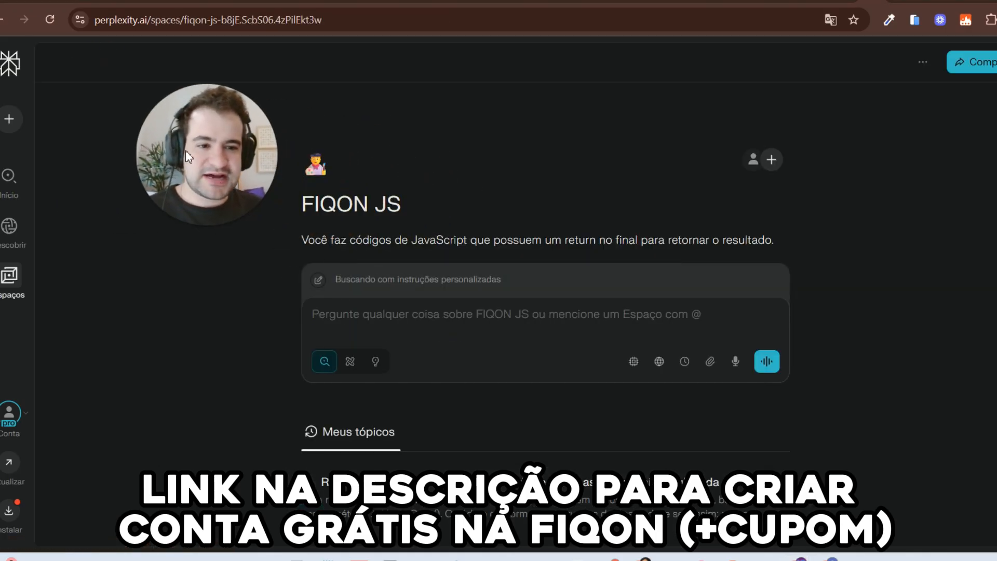
pyautogui.click(923, 63)
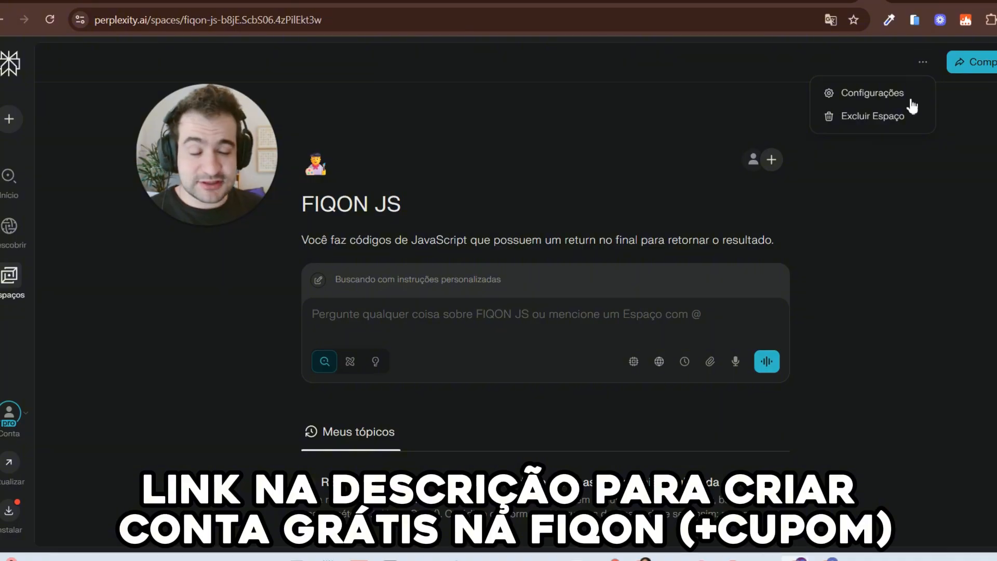
pyautogui.click(875, 94)
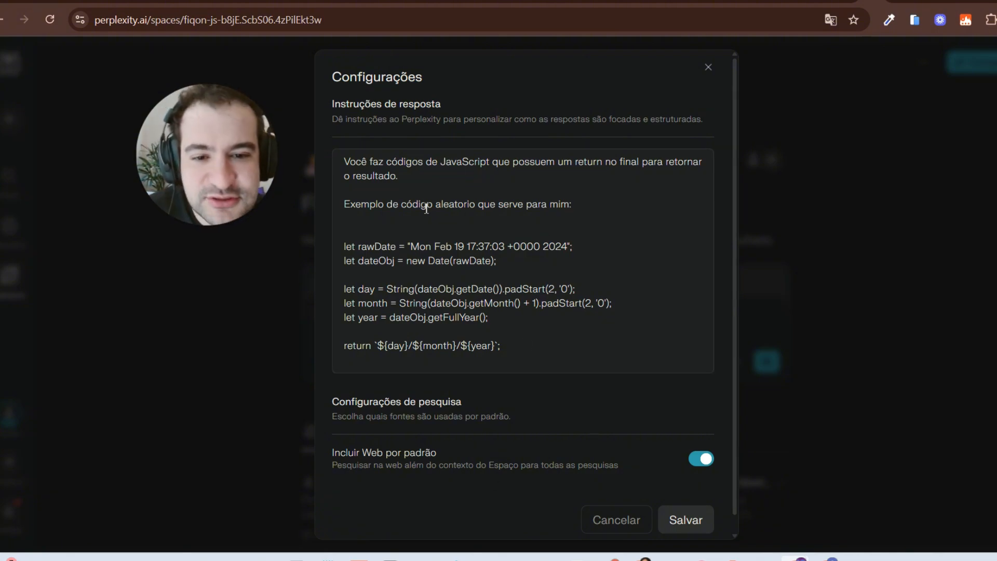
# Step: Review the FIQON JS instructions and date-formatting example, then close settings without saving
pyautogui.click(538, 214)
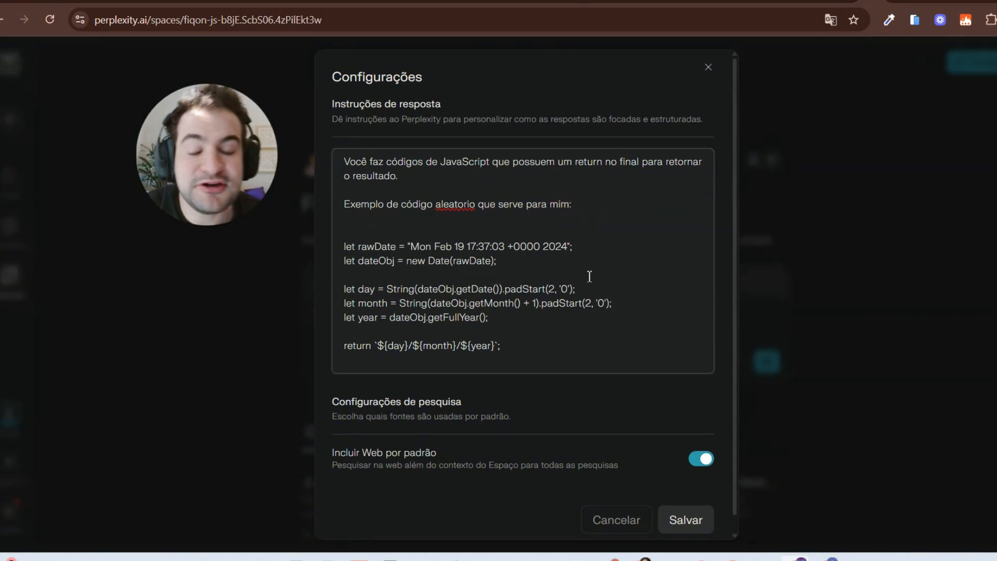
pyautogui.scroll(-1, 438, 255)
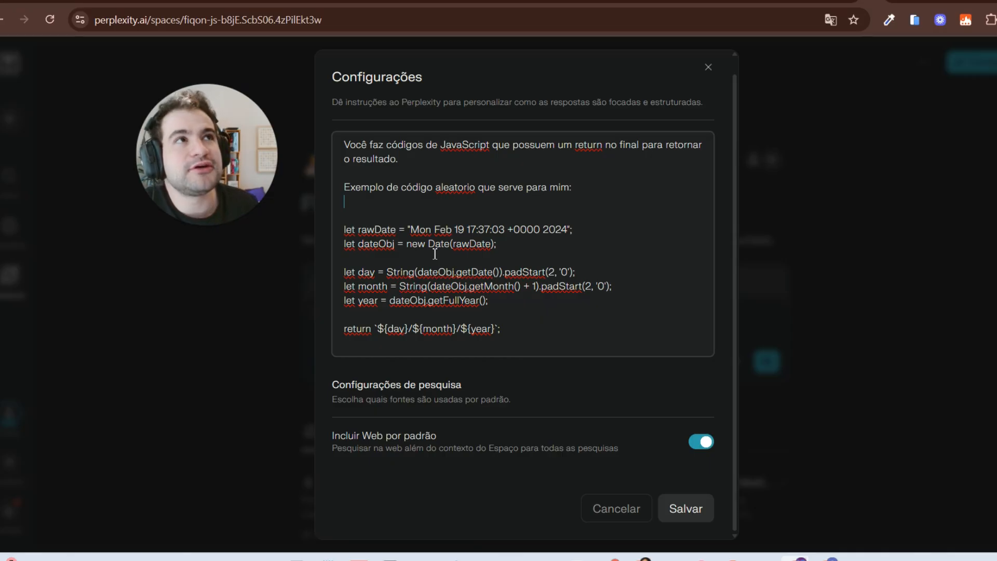
pyautogui.moveTo(409, 229); pyautogui.dragTo(566, 227)
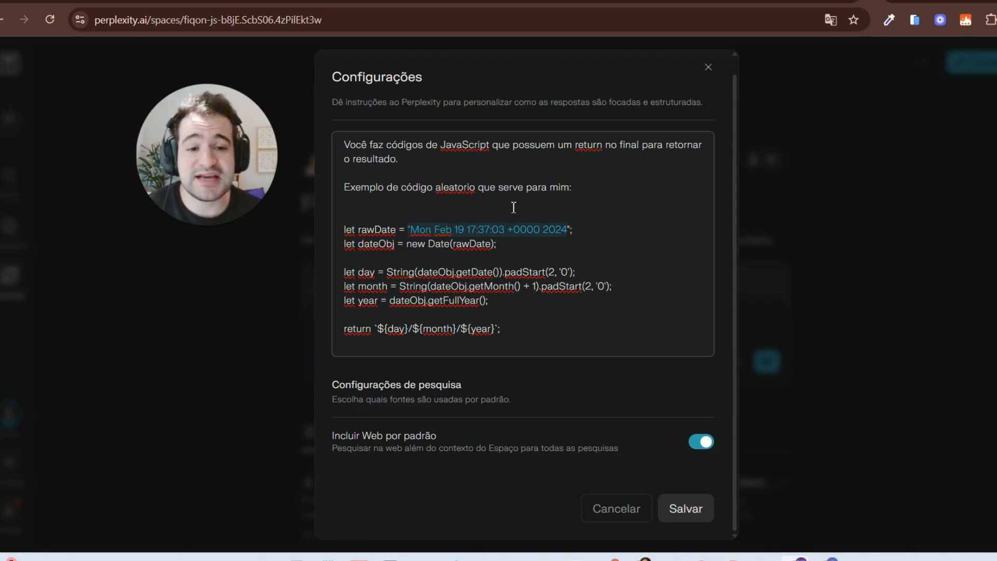
pyautogui.click(715, 71)
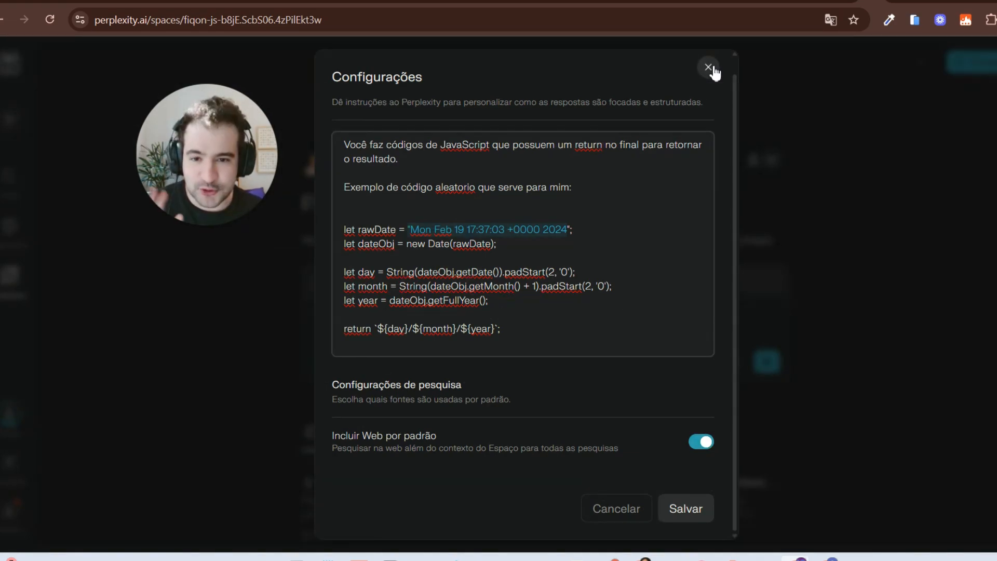